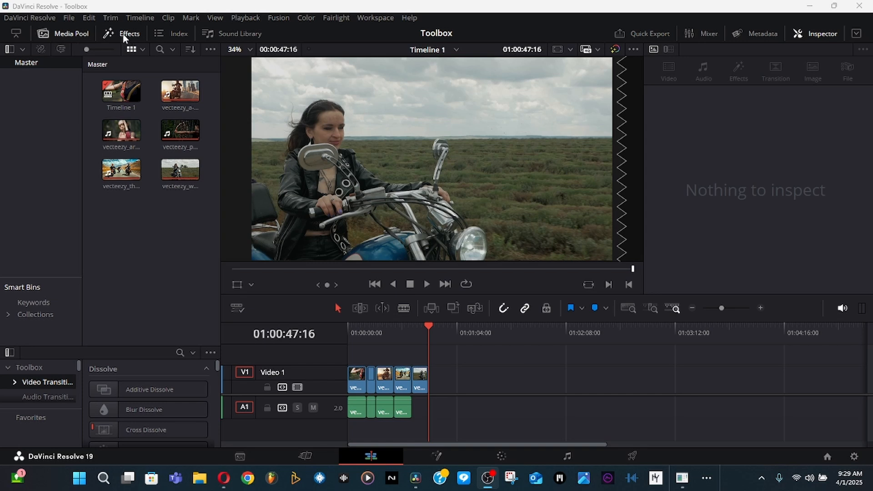
Step: Hide the Media Pool so the Effects library takes up the full height
click(61, 33)
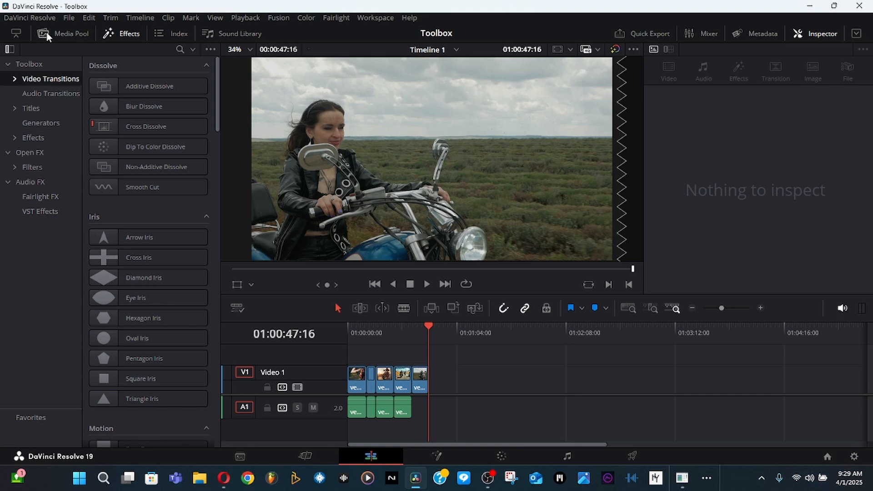
click(46, 32)
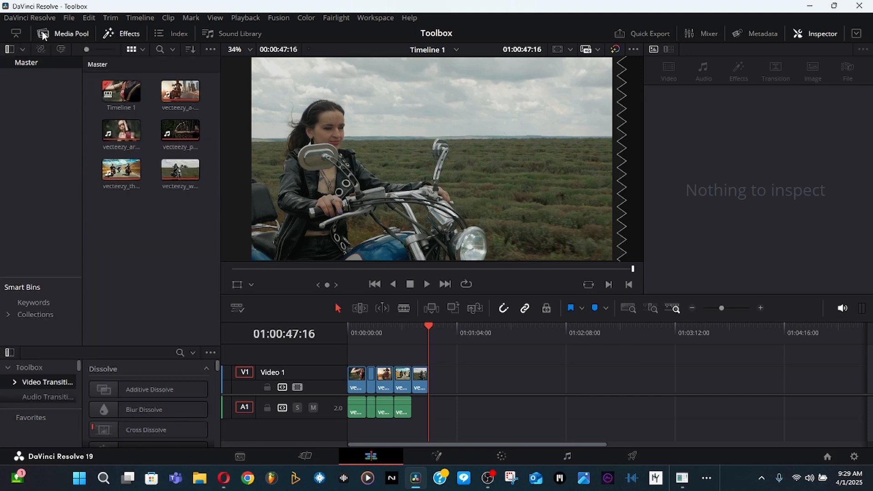
click(68, 34)
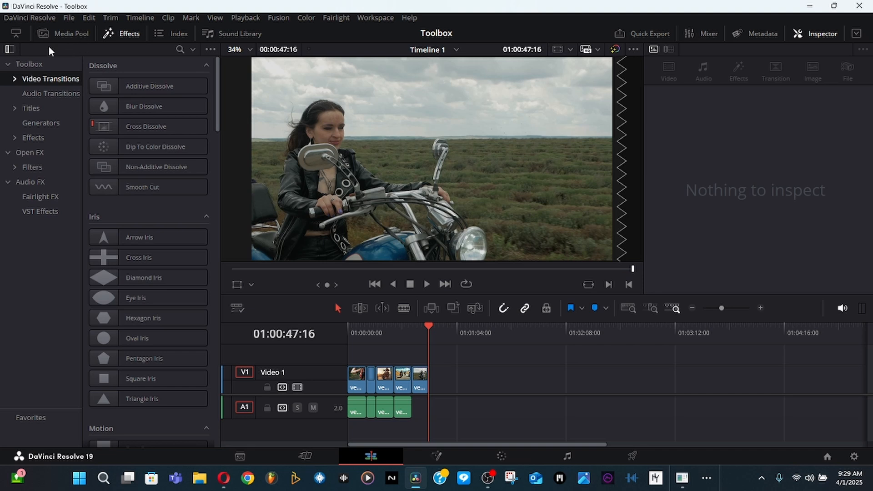
Step: Collapse the Open FX and Audio FX groups in the Effects library and keep the Toolbox group expanded
click(9, 62)
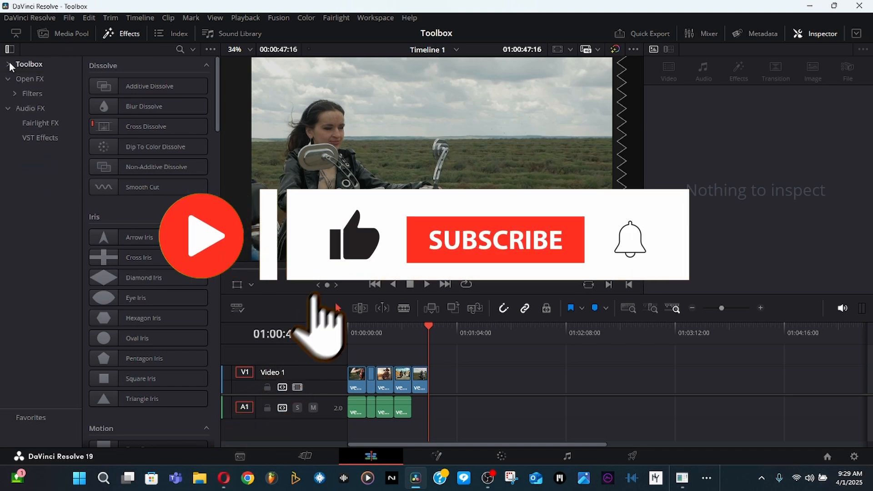
click(7, 82)
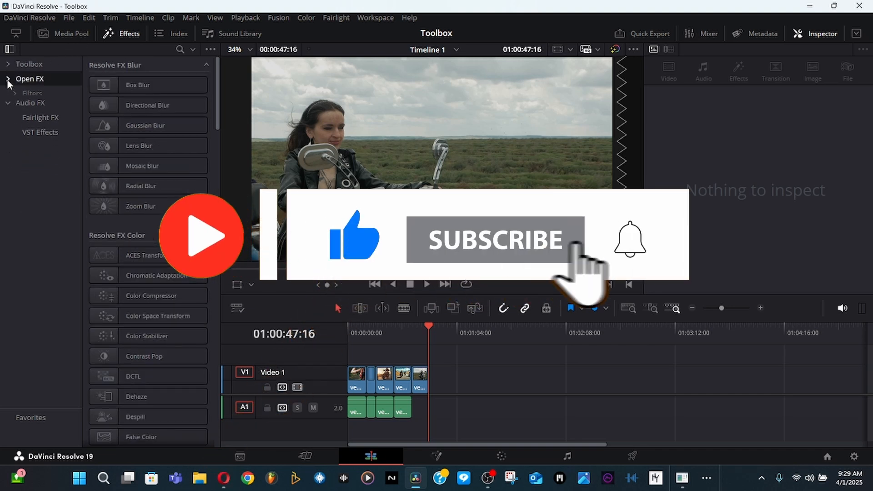
click(6, 95)
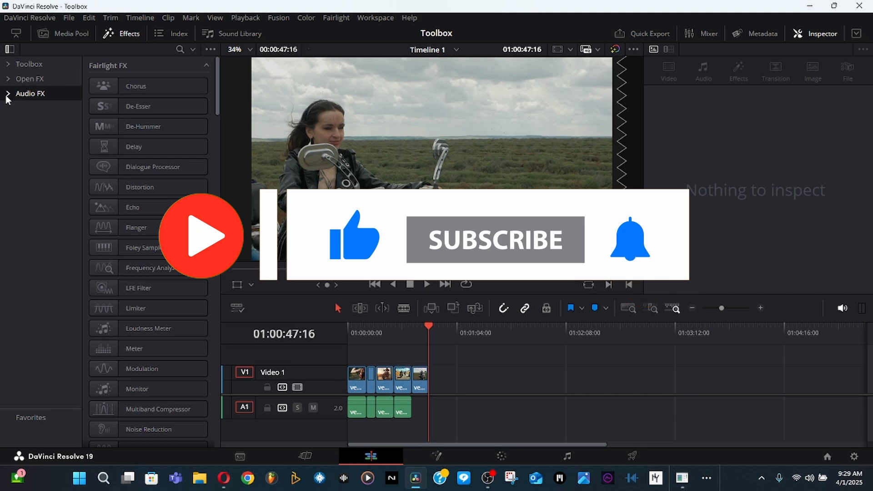
click(8, 63)
click(26, 64)
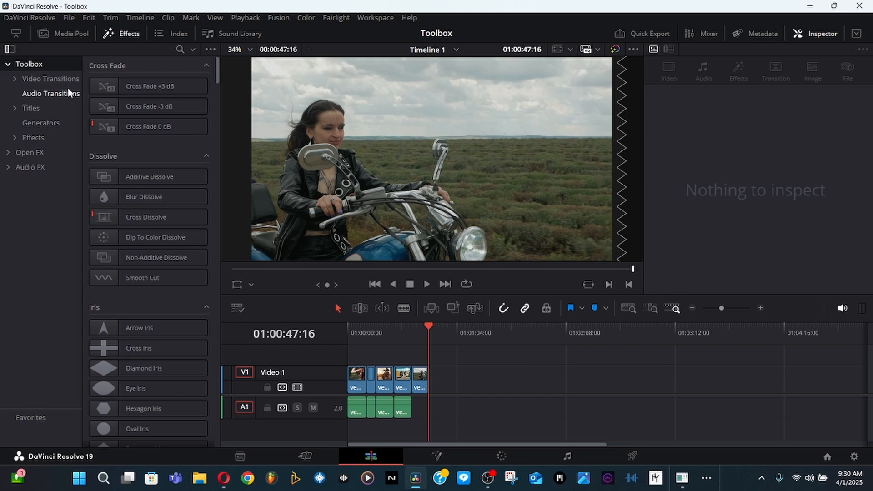
Step: Look through the Titles, Generators and Video Transitions categories of the Toolbox
click(14, 108)
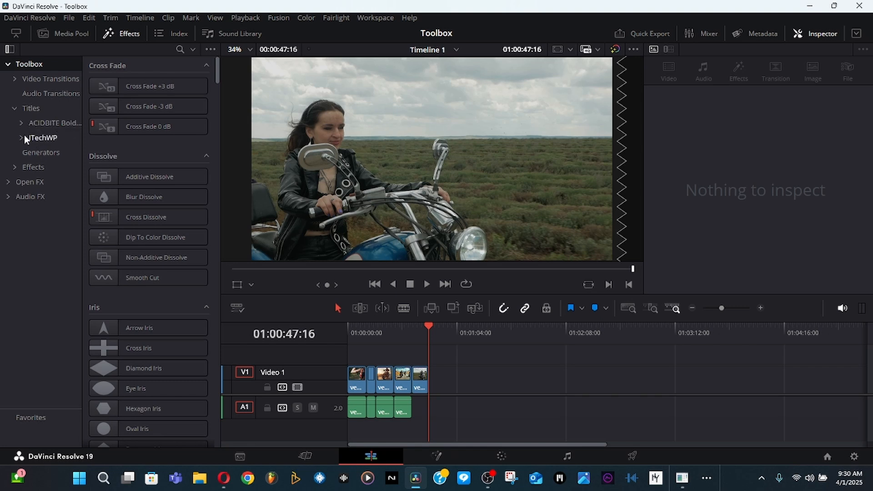
click(12, 108)
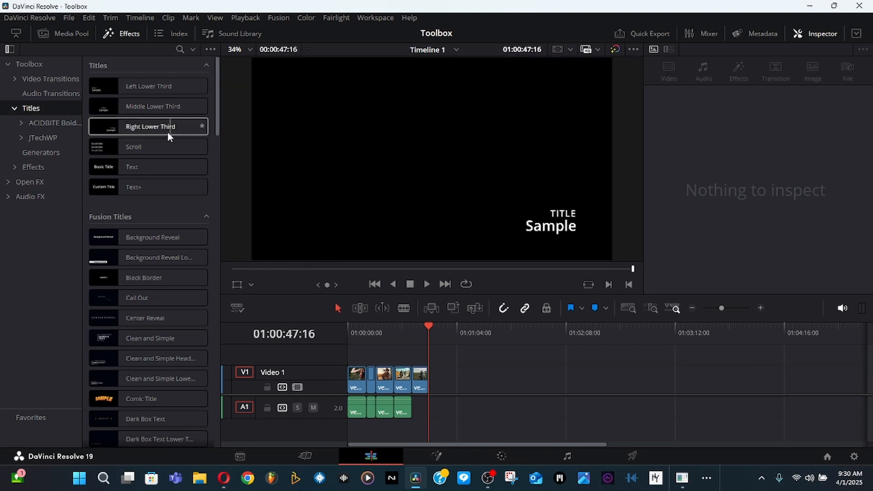
click(14, 108)
click(25, 123)
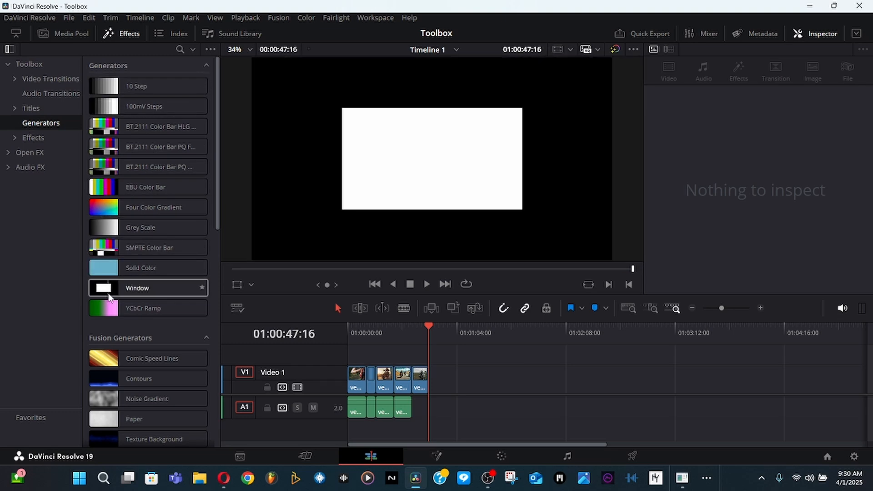
click(25, 79)
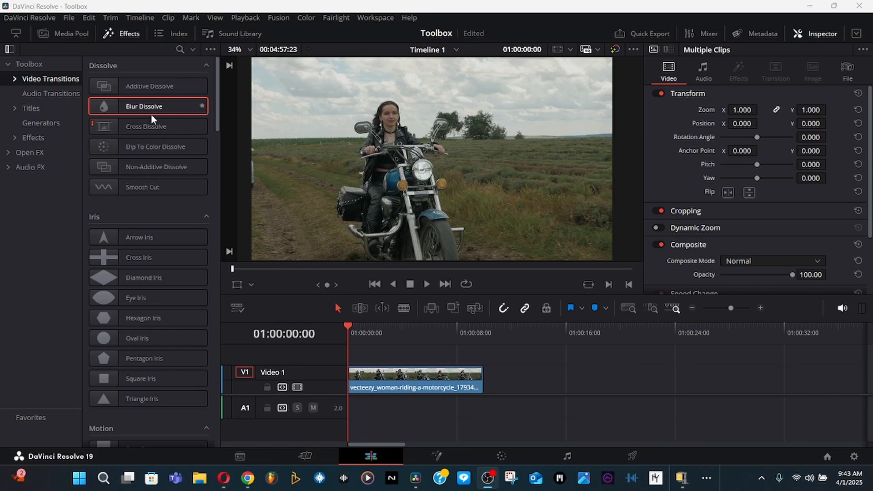
Step: Split the woman-riding-a-motorcycle clip on Video 1 at 01:00:02:01
drag(348, 333, 376, 335)
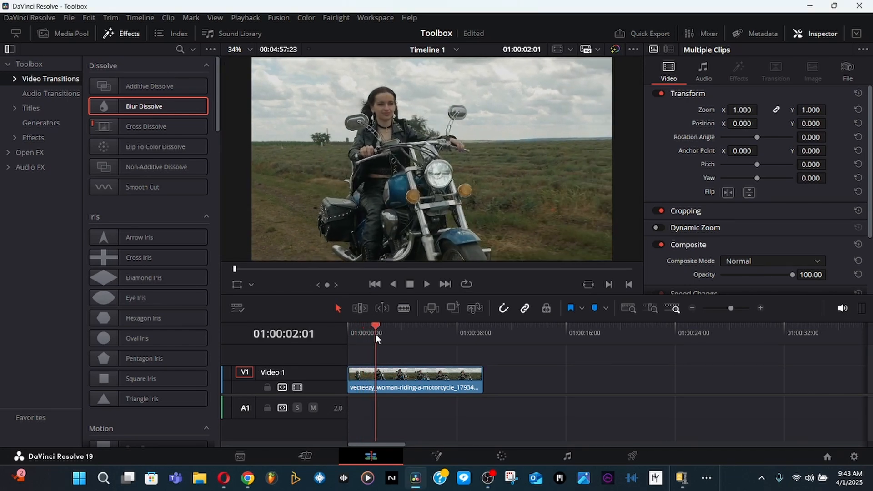
key(b)
click(376, 386)
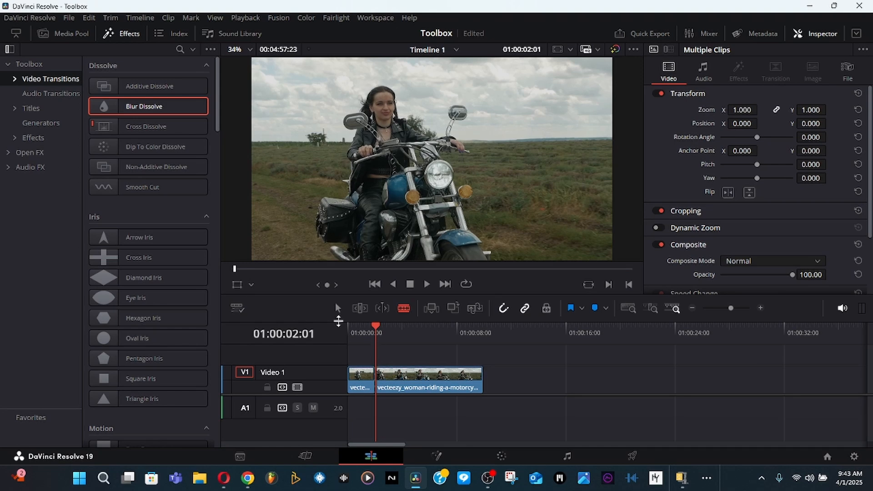
Step: Apply the Blur Dissolve transition to the cut in the woman-riding-a-motorcycle clip and play it back
drag(138, 108, 375, 387)
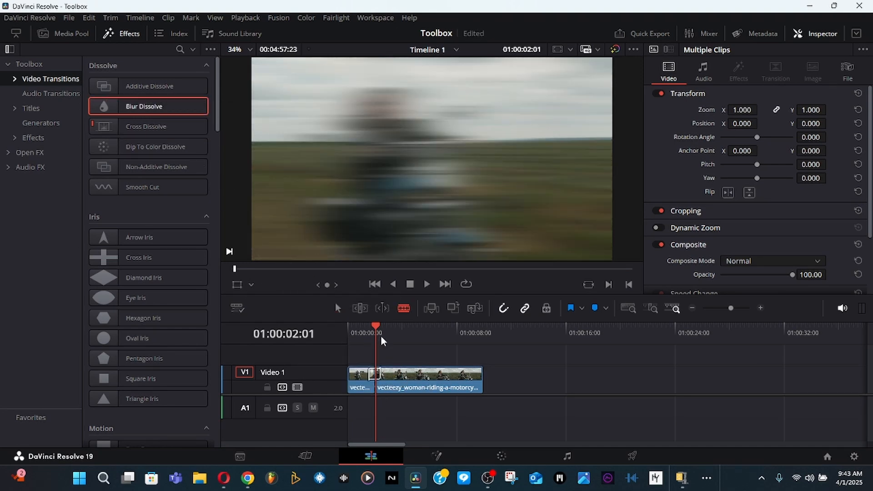
click(359, 338)
key(space)
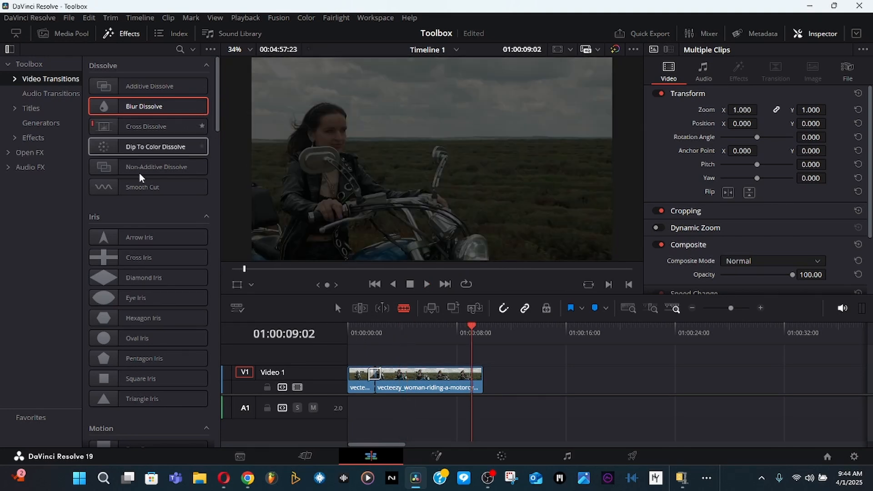
click(418, 335)
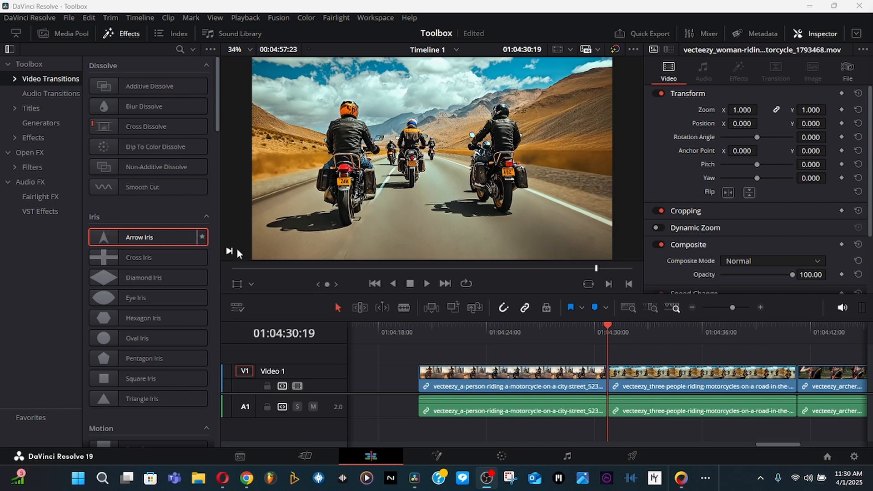
Step: Try to apply the Arrow Iris transition at the cut between the city-street clip and the three-people-riding clip
click(496, 375)
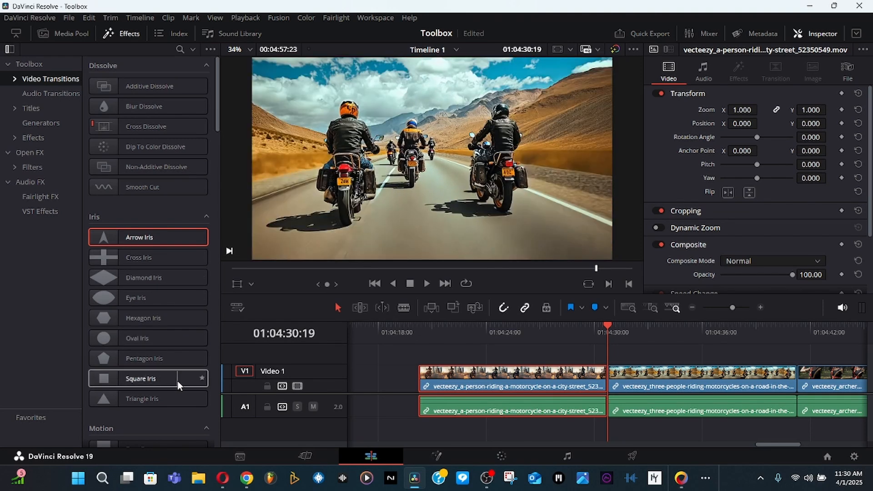
drag(115, 239, 601, 365)
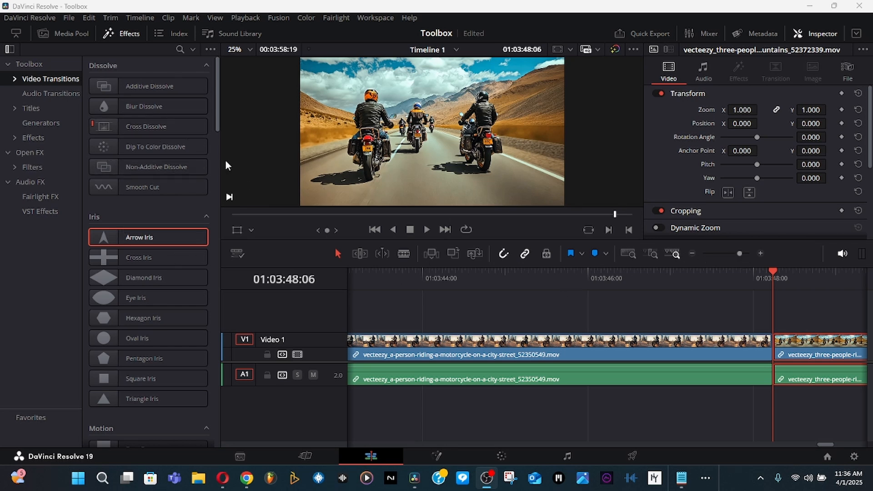
click(218, 116)
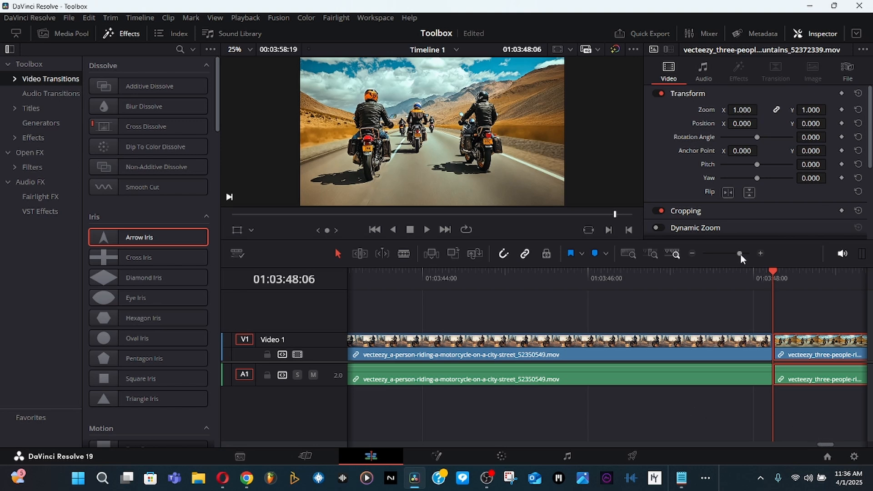
drag(741, 254, 741, 256)
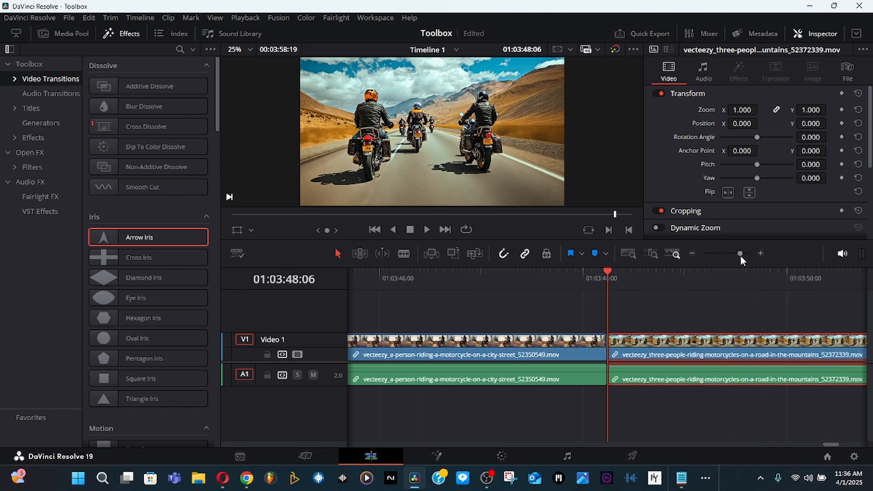
drag(129, 241, 643, 342)
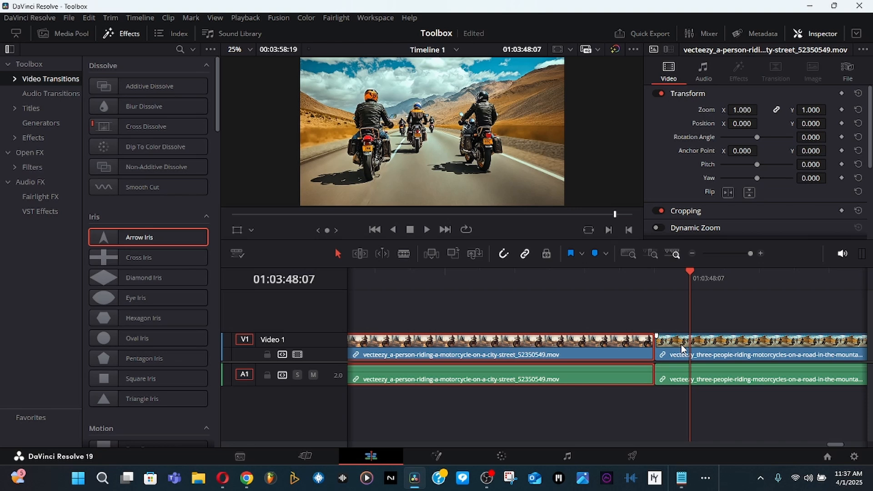
Step: Move the three-people-riding clip onto Video 2, overlapping the end of the city-street clip, and apply Arrow Iris to its start
drag(682, 350, 589, 312)
right_click(699, 345)
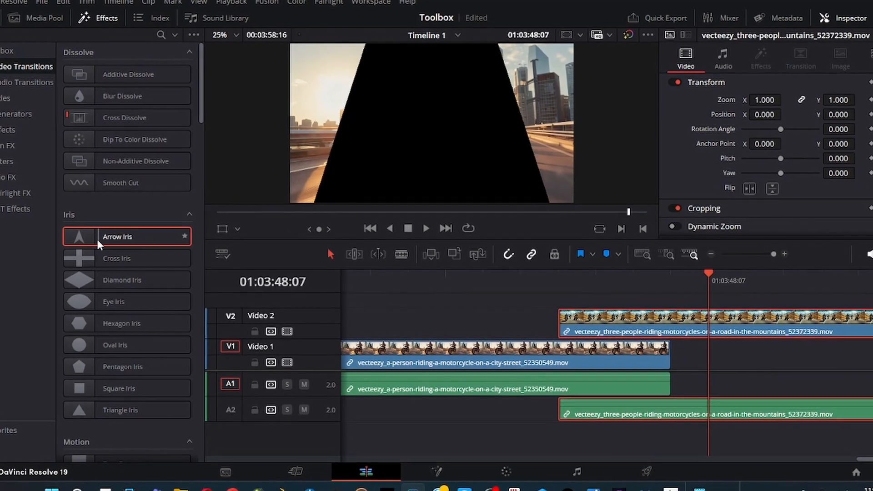
drag(196, 237, 609, 329)
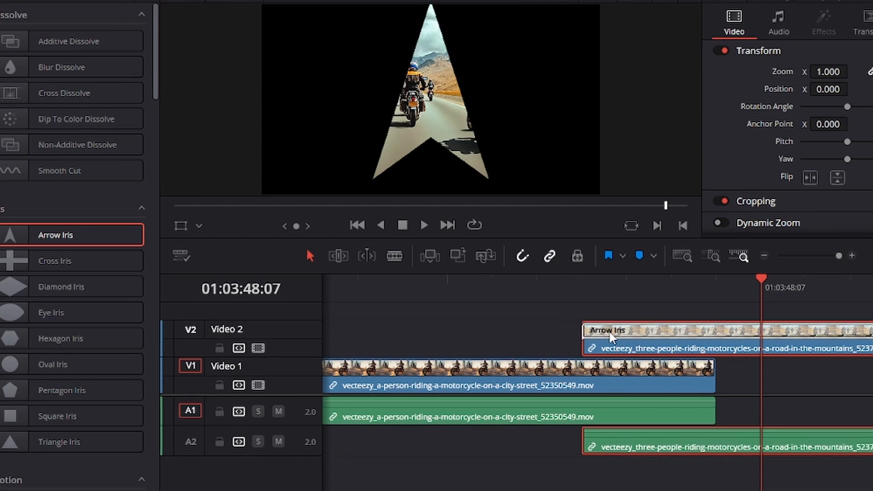
Step: Shift the Video 2 clip earlier to start at about 01:03:45, lengthening the overlap, and play the transition
drag(840, 257, 826, 259)
drag(773, 346, 681, 342)
click(554, 289)
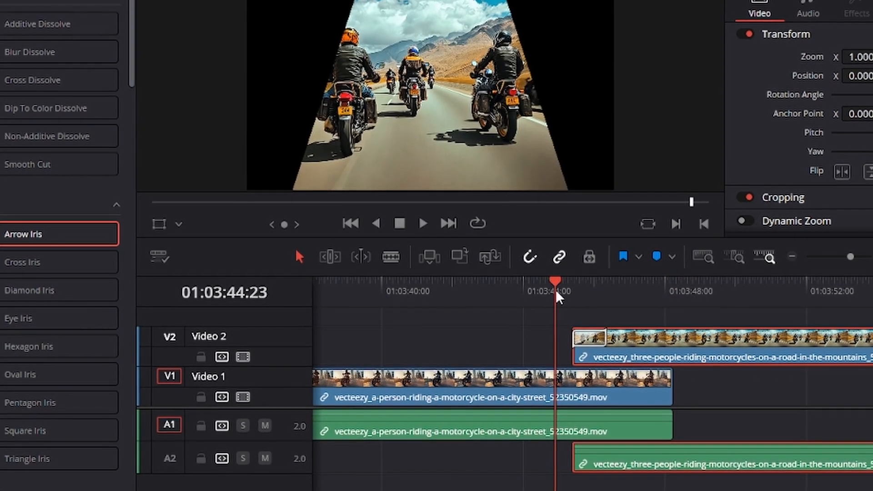
key(space)
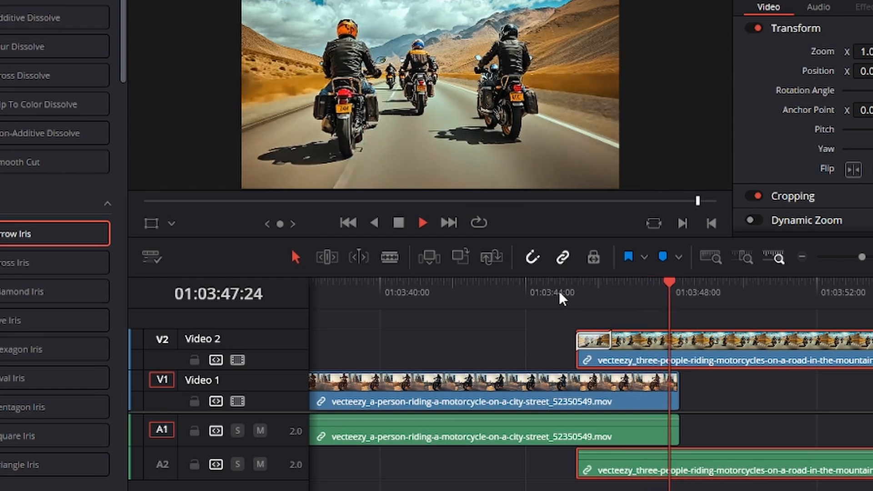
key(space)
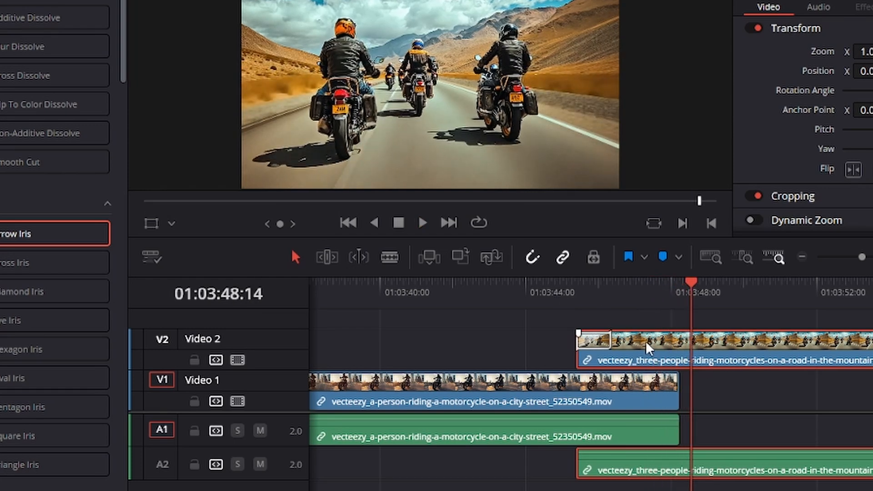
Step: Shift the Video 2 clip later to start at about 01:03:47 and play the Arrow Iris transition
drag(649, 348, 705, 345)
click(607, 286)
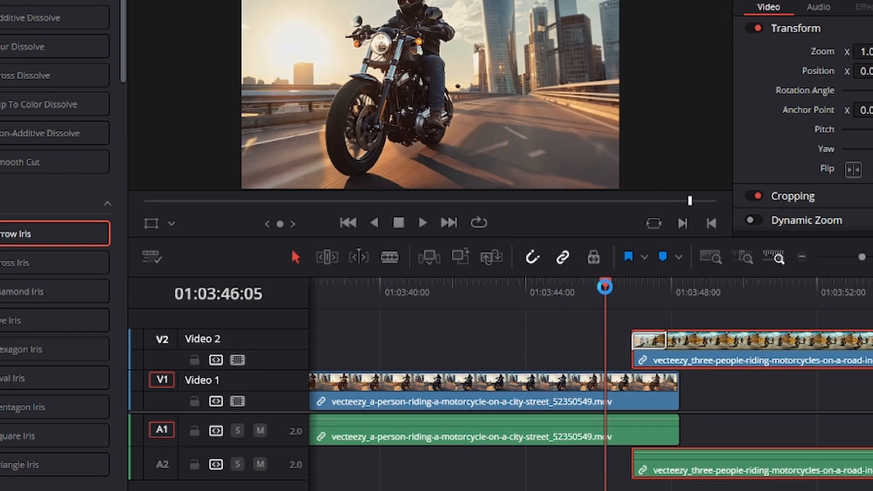
key(space)
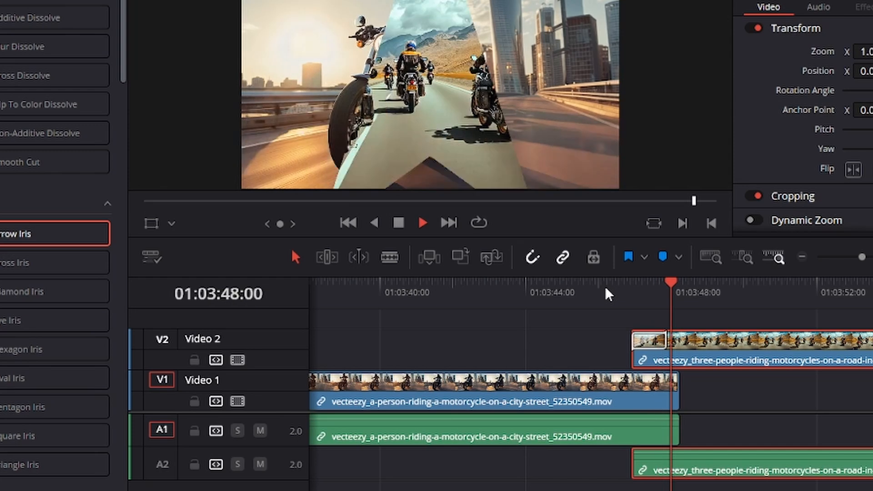
key(space)
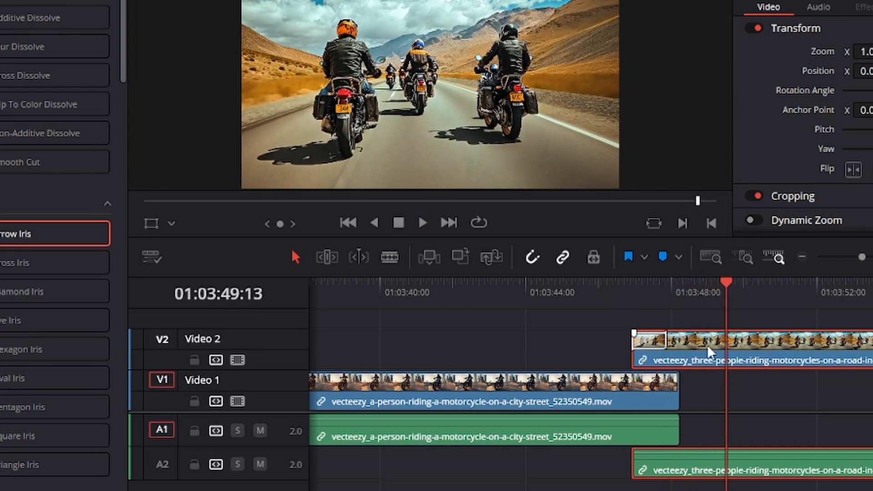
Step: Shift the Video 2 clip to start just before the city-street clip ends, at about 01:03:48, and play the transition
drag(709, 354, 741, 355)
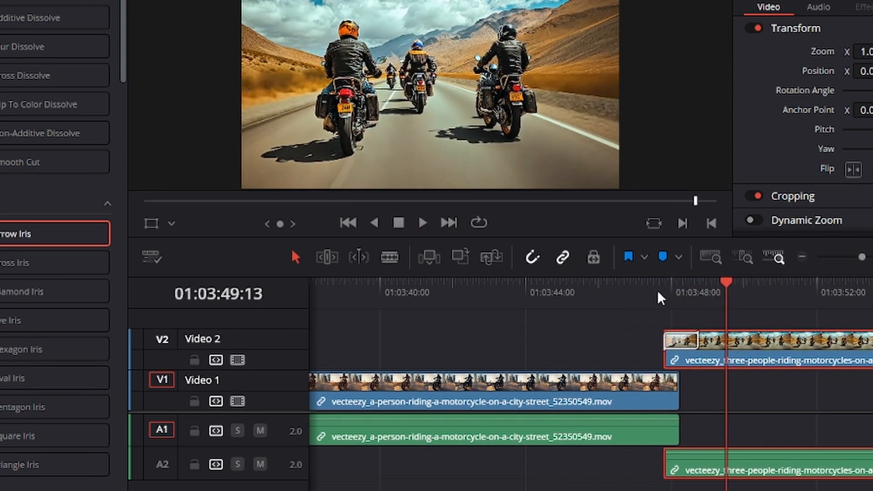
click(661, 293)
key(space)
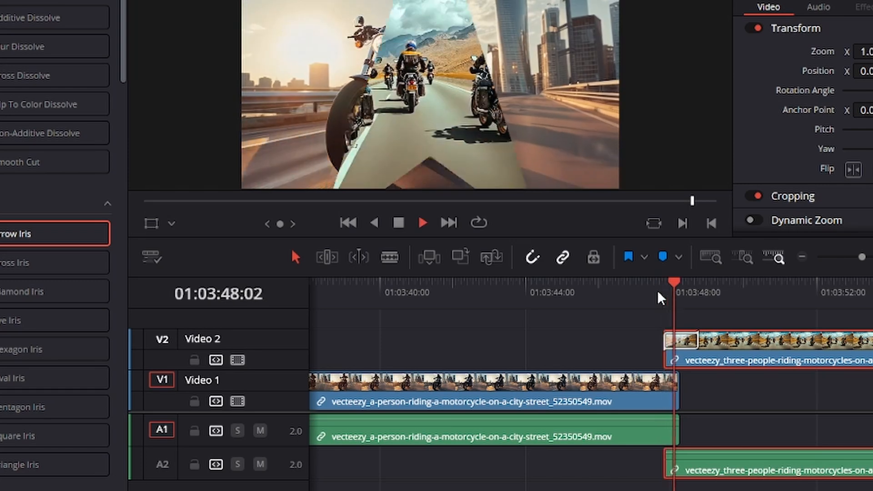
key(space)
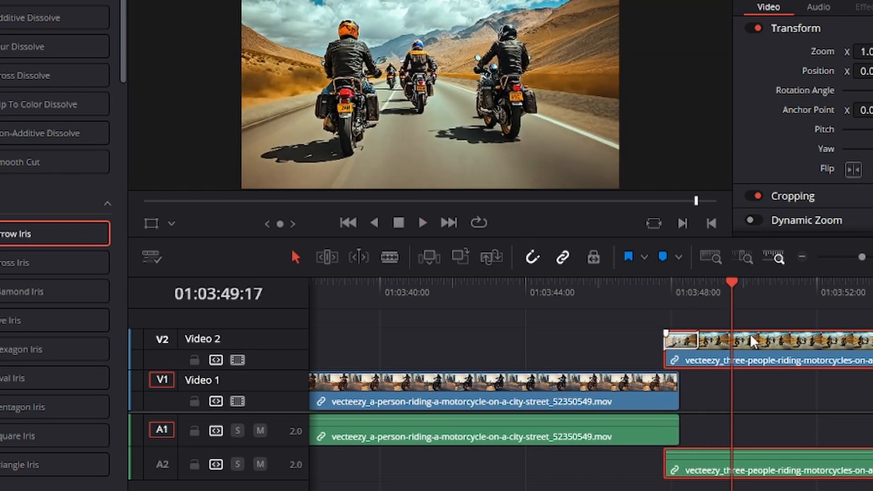
Step: Move the Video 2 clip back to start at about 01:03:46:10 over the city-street clip and play the transition
drag(771, 354, 714, 357)
click(613, 293)
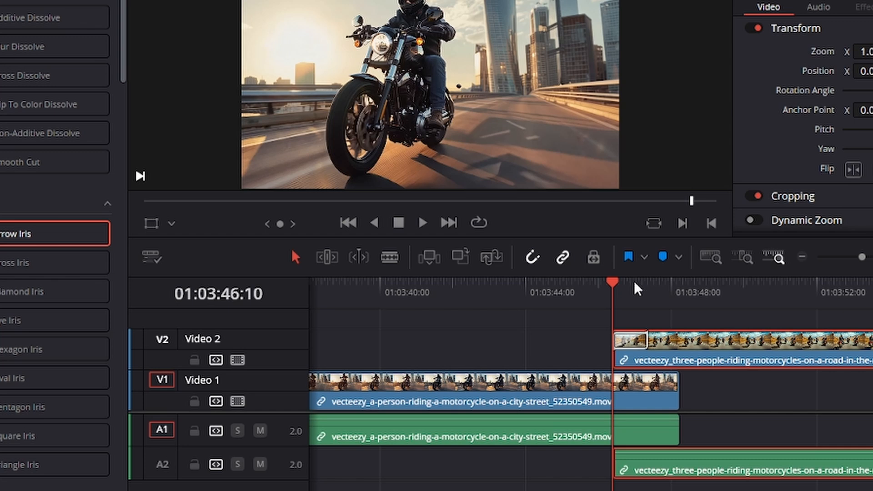
click(587, 300)
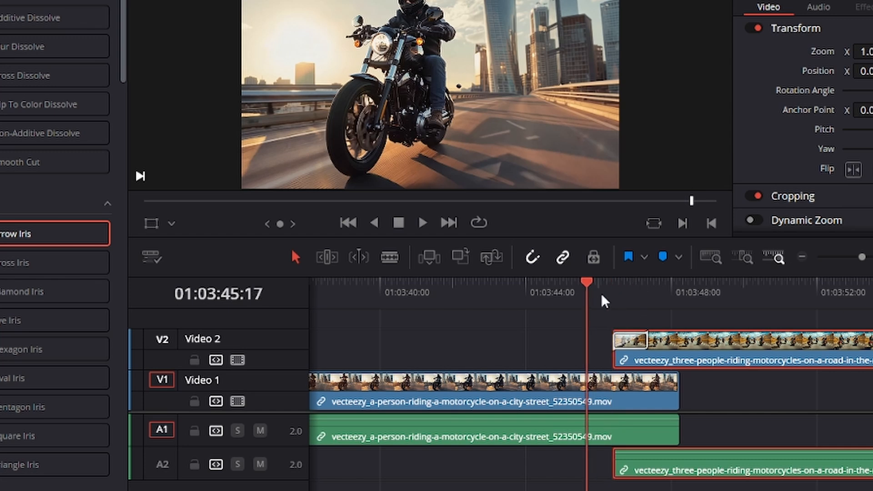
click(604, 301)
key(space)
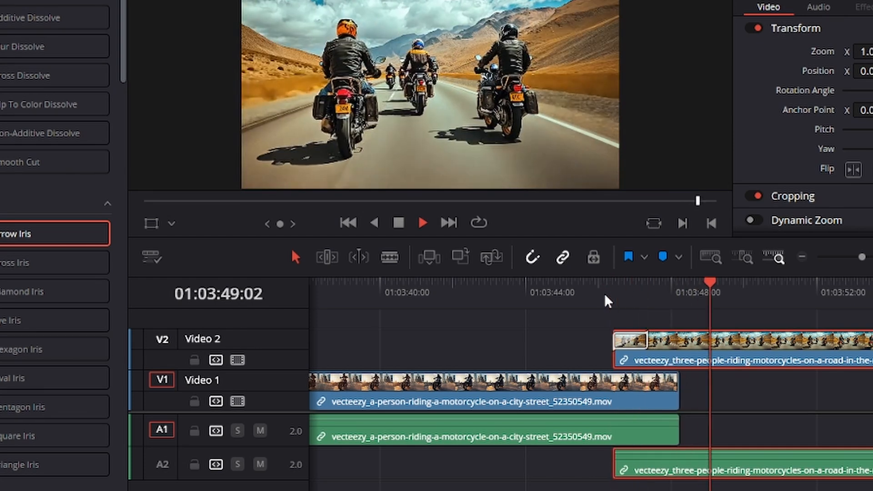
Step: Replay the Arrow Iris transition between the two clips and scrub back through it to about 01:03:46:20
key(space)
click(601, 301)
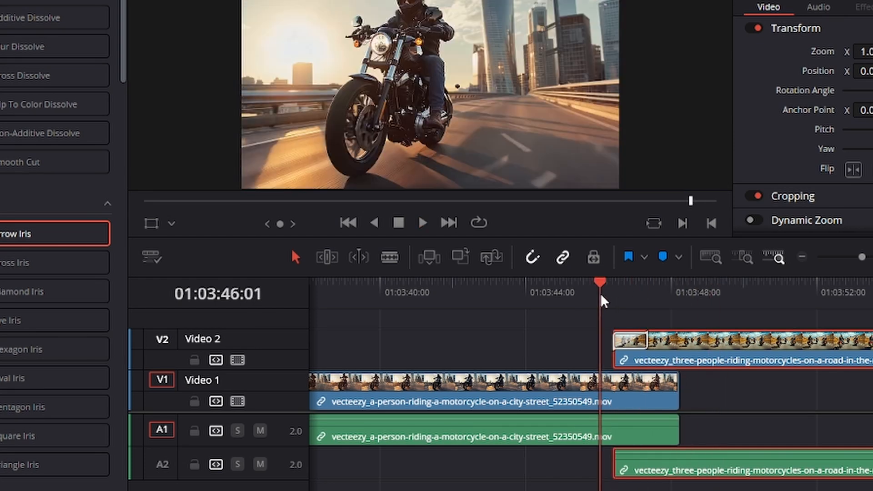
key(space)
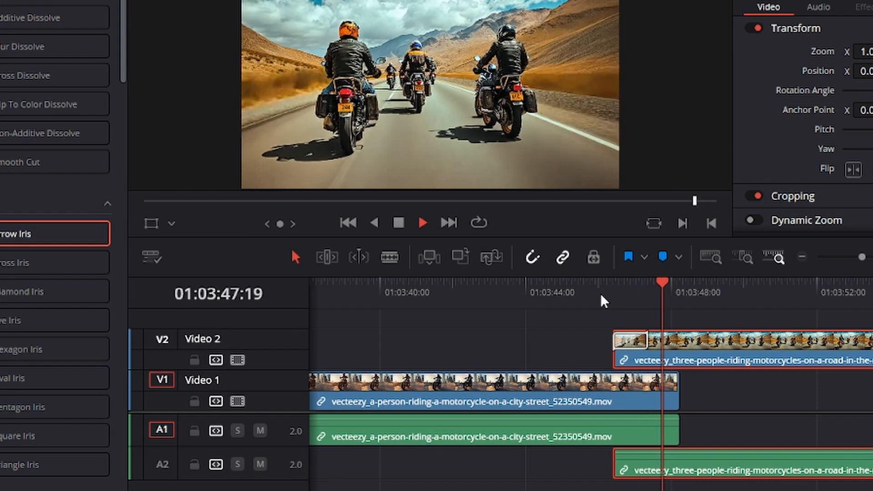
key(space)
click(640, 302)
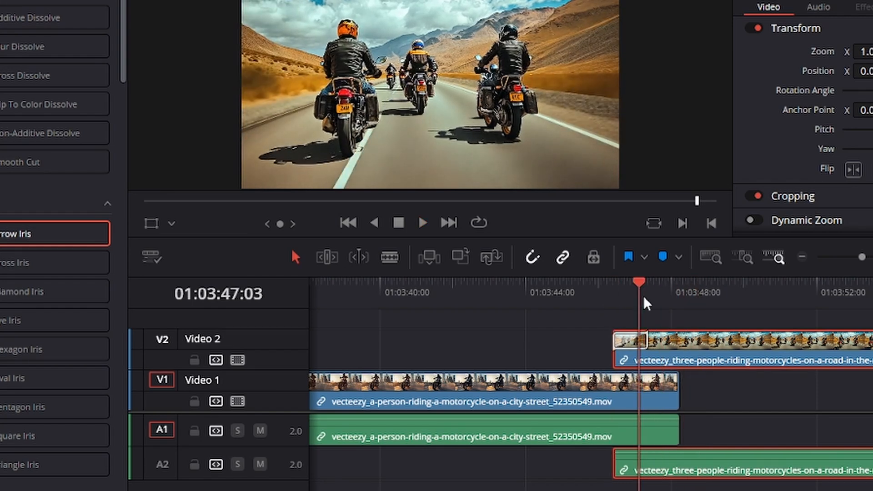
click(648, 303)
drag(644, 308, 632, 312)
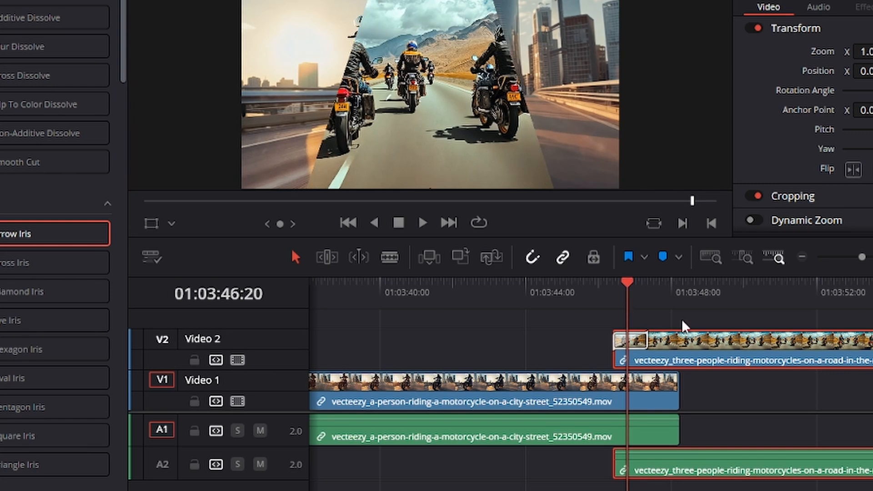
Step: Shift the Video 2 clip later to start at about 01:03:47:03 and scrub through the transition
drag(680, 341, 705, 344)
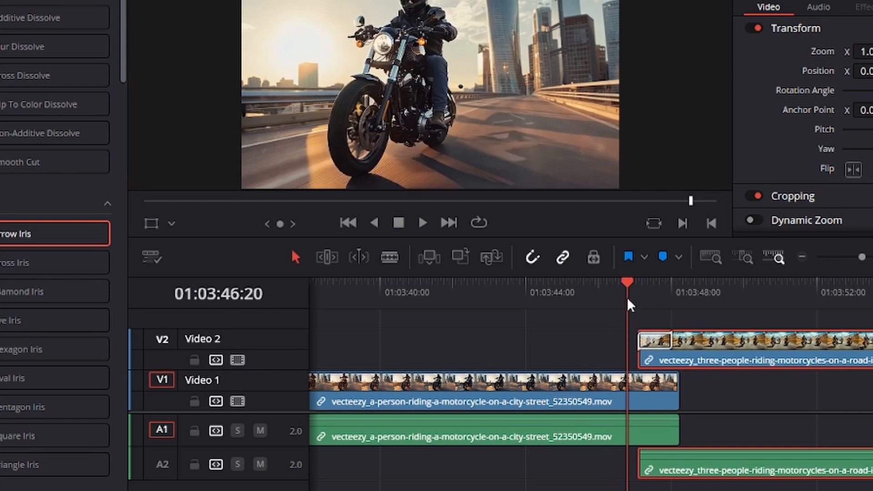
drag(630, 302, 667, 318)
click(706, 378)
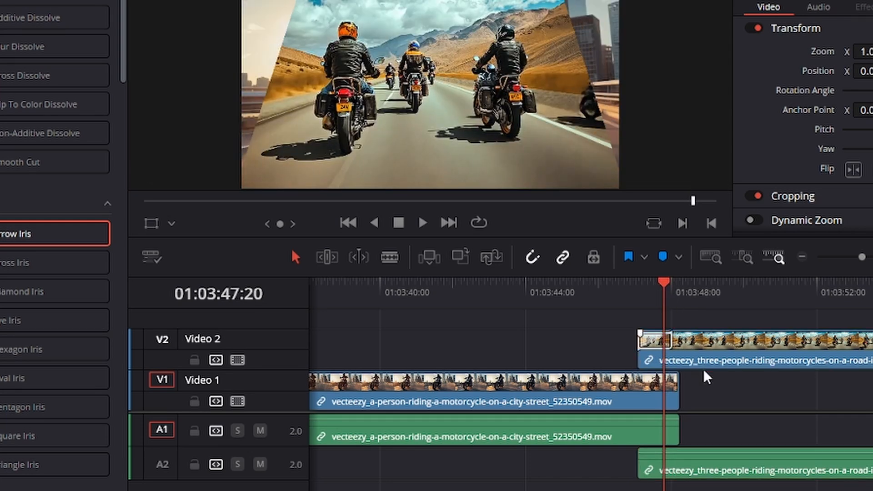
Step: Shift the Video 2 clip further to start at about 01:03:47:11 and scrub across the end of the city-street clip
drag(702, 366, 713, 351)
click(683, 291)
drag(658, 286, 651, 290)
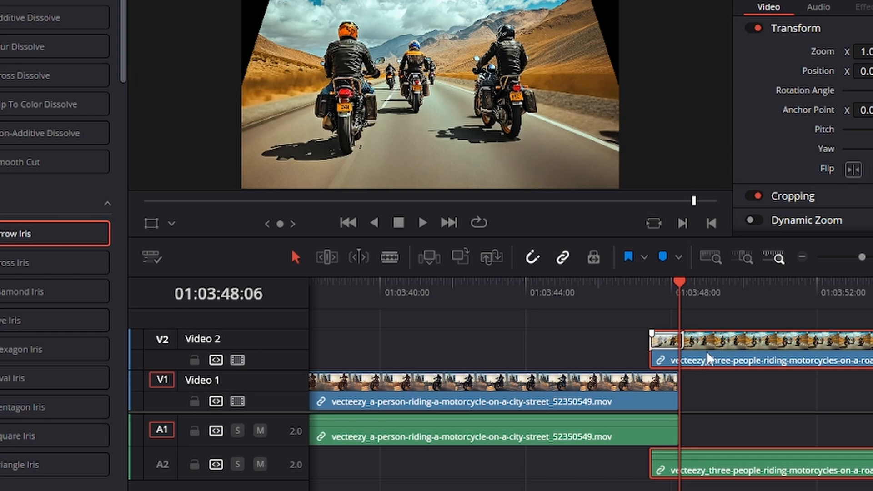
Step: Move the Video 2 clip earlier to start at about 01:03:46:19 over the city-street clip and scrub through the transition
drag(706, 355, 684, 359)
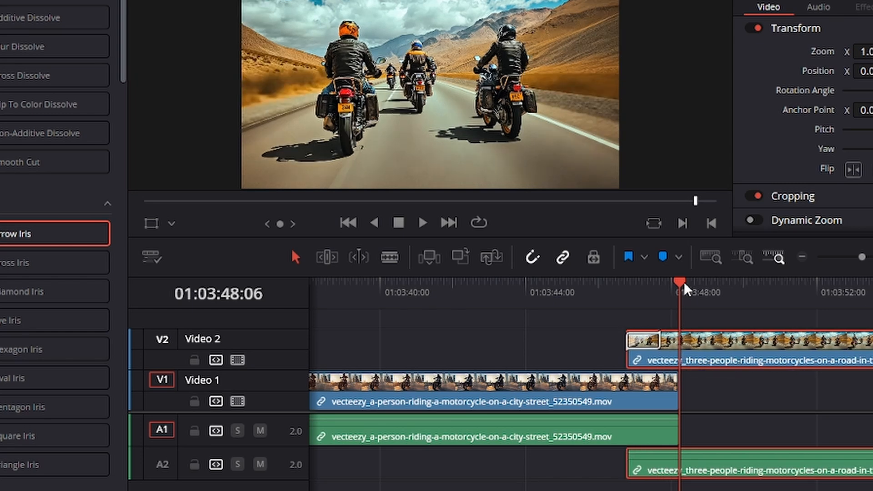
drag(682, 295, 652, 305)
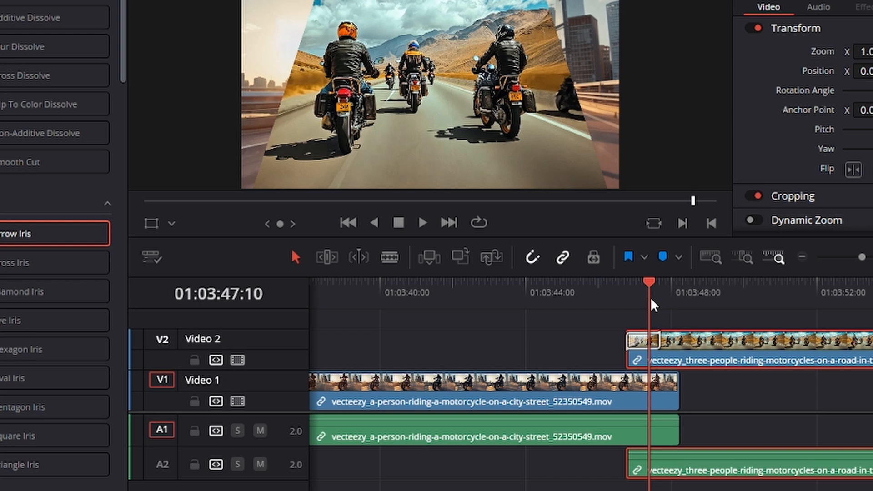
drag(654, 306, 623, 303)
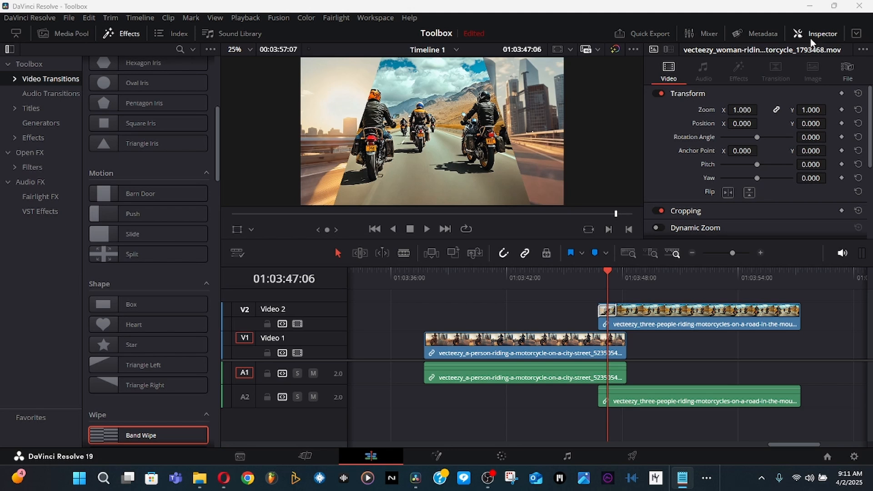
Step: Select the Arrow Iris transition on the Video 2 clip and look through the available transition types without changing it
click(610, 311)
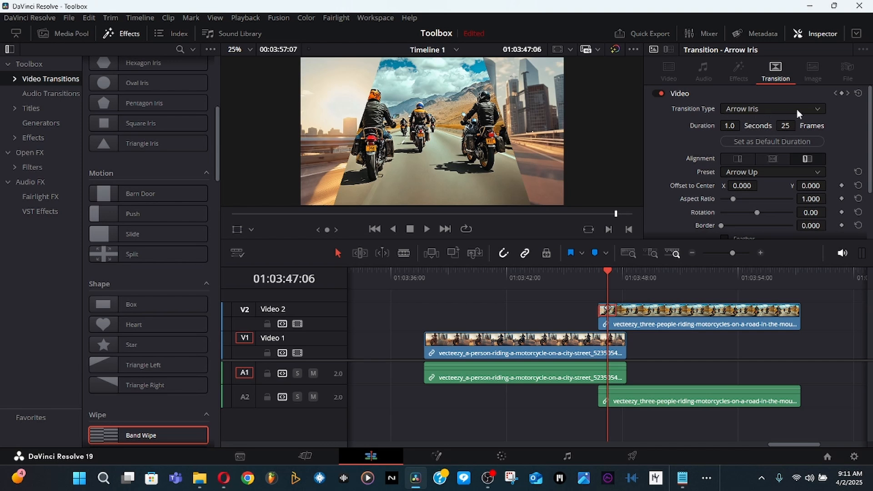
click(818, 109)
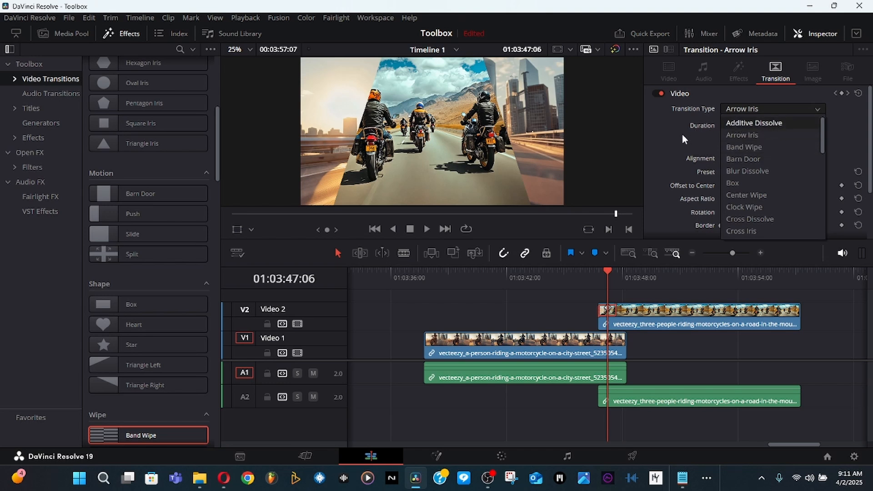
click(681, 134)
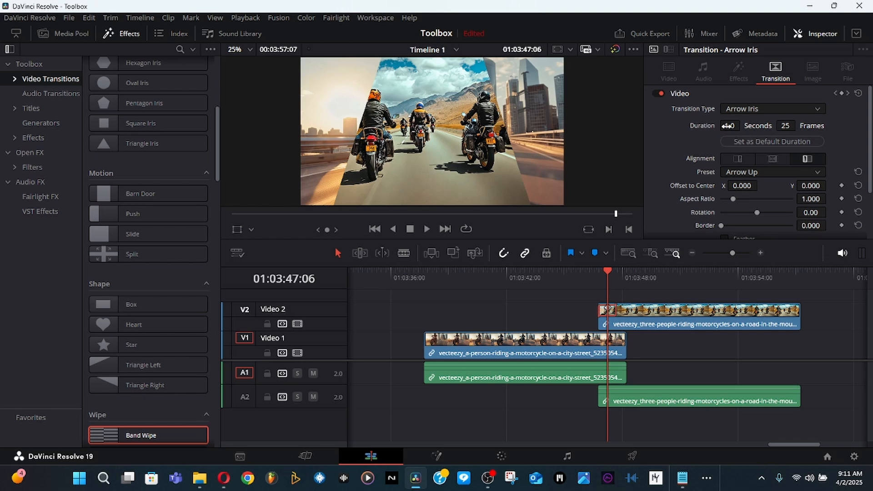
Step: Lengthen the Arrow Iris transition to 2.5 seconds (63 frames) and play it twice
drag(608, 309, 585, 295)
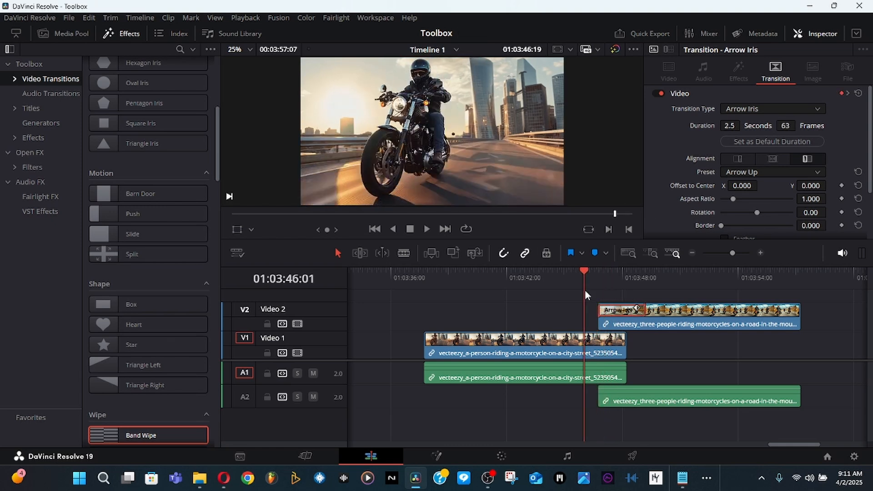
key(space)
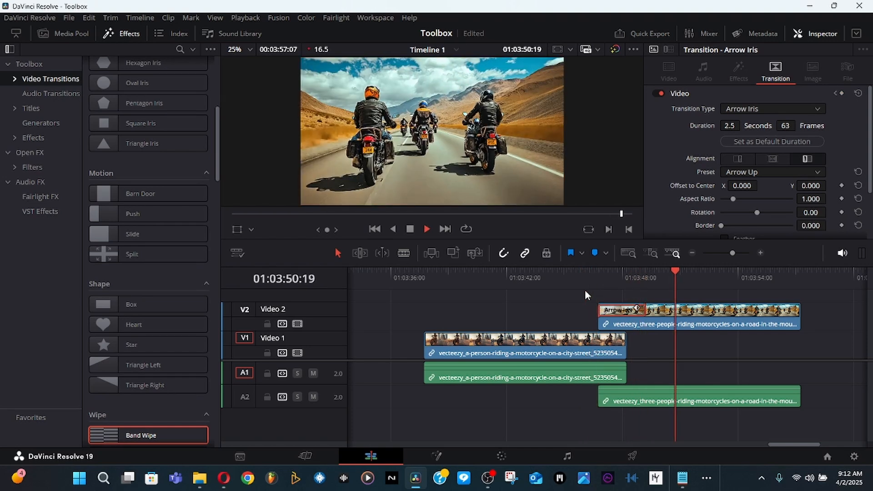
key(space)
click(593, 280)
key(space)
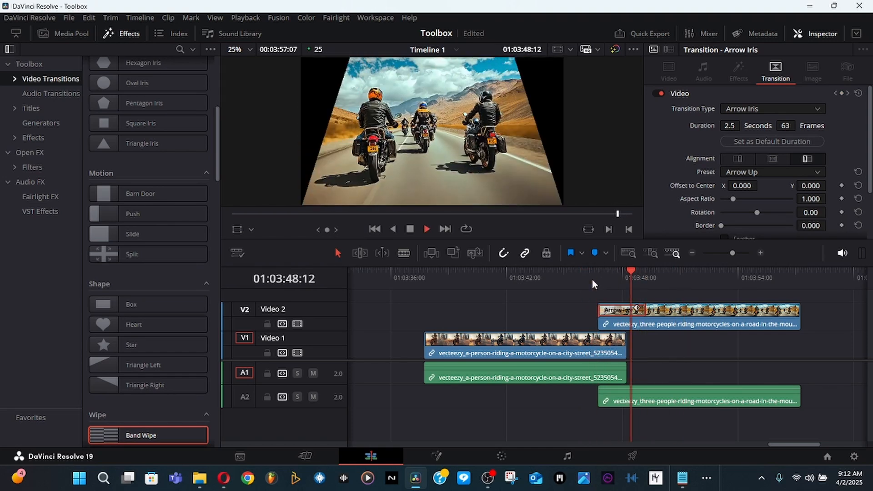
key(space)
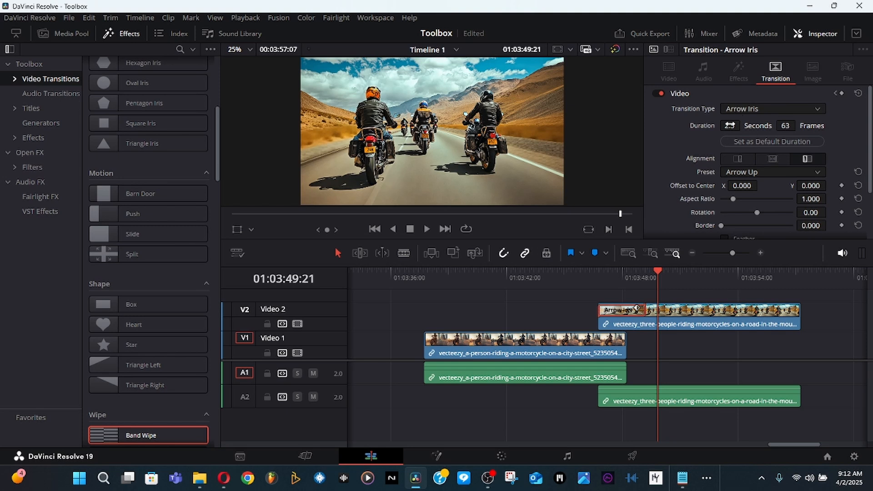
Step: Shorten the Arrow Iris transition to 0.5 seconds (12 frames)
mouse_move(731, 126)
mouse_down()
mouse_move(700, 125)
mouse_move(741, 126)
mouse_up()
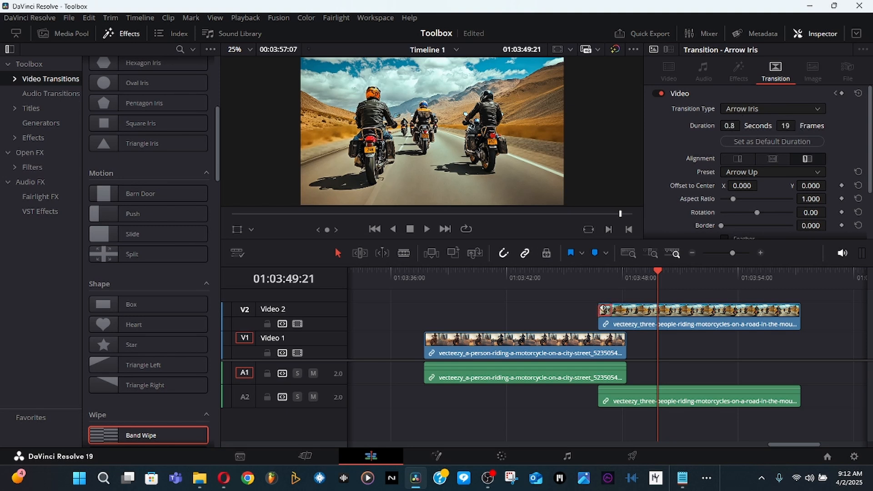
drag(603, 309, 643, 308)
mouse_move(600, 309)
mouse_down()
mouse_move(791, 309)
mouse_move(599, 310)
mouse_move(611, 309)
mouse_up()
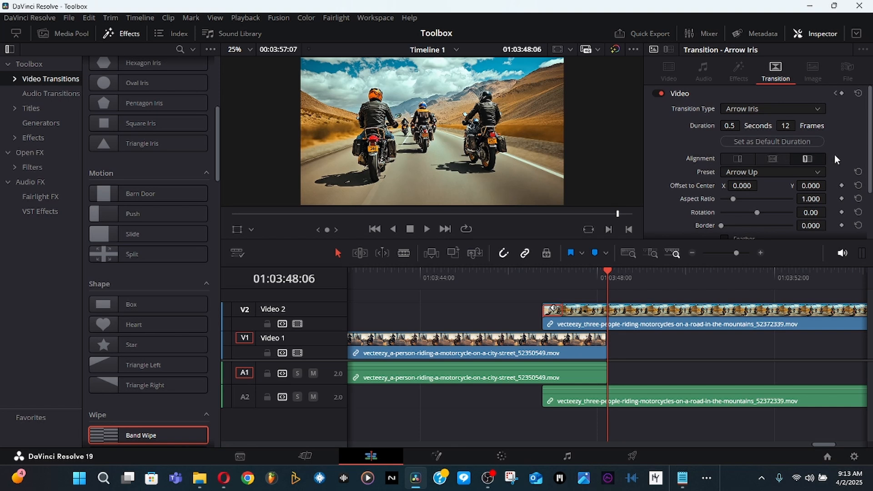
Step: Try the Arrow Down preset on the transition with a playback, and restore the Arrow Up preset
click(815, 172)
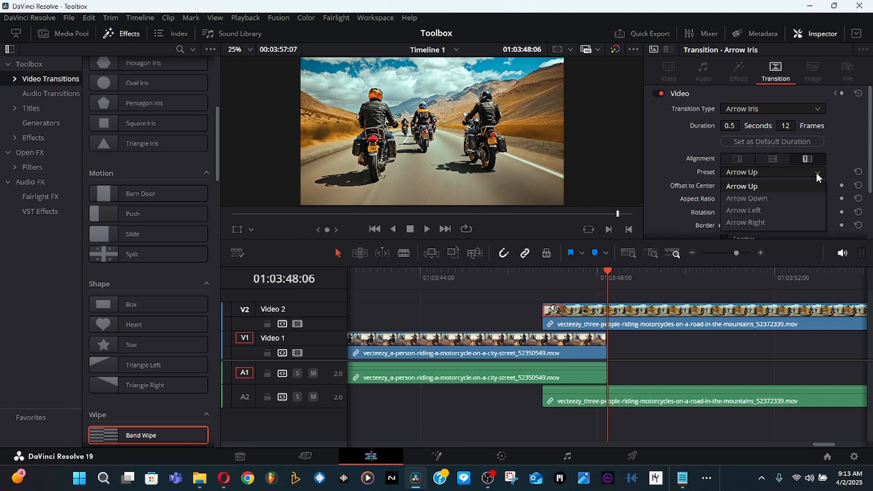
click(783, 198)
click(526, 281)
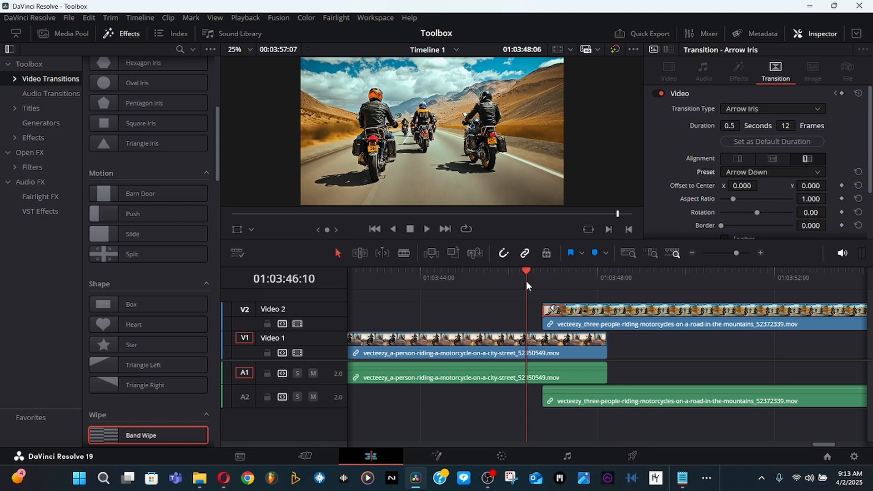
key(space)
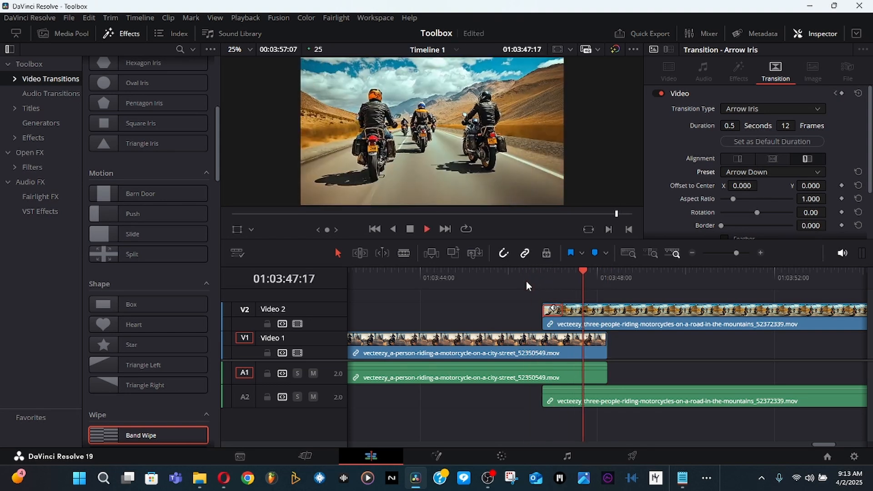
key(space)
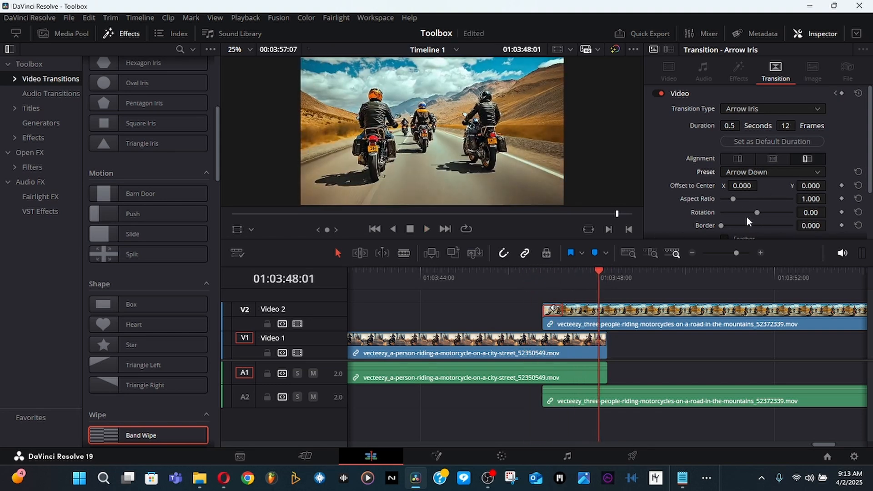
click(814, 166)
click(777, 181)
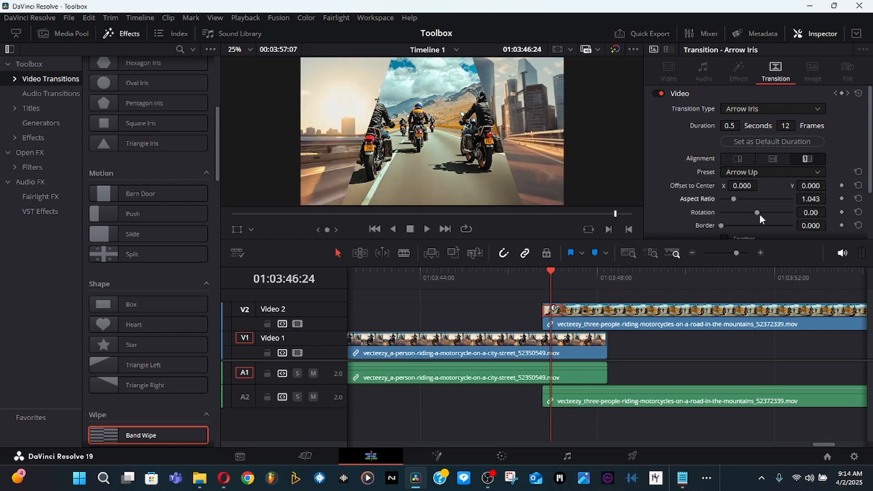
Step: Set the transition's Rotation to -19.24 with a keyframe at 01:03:46:24 and check the frames before it
drag(760, 214, 754, 214)
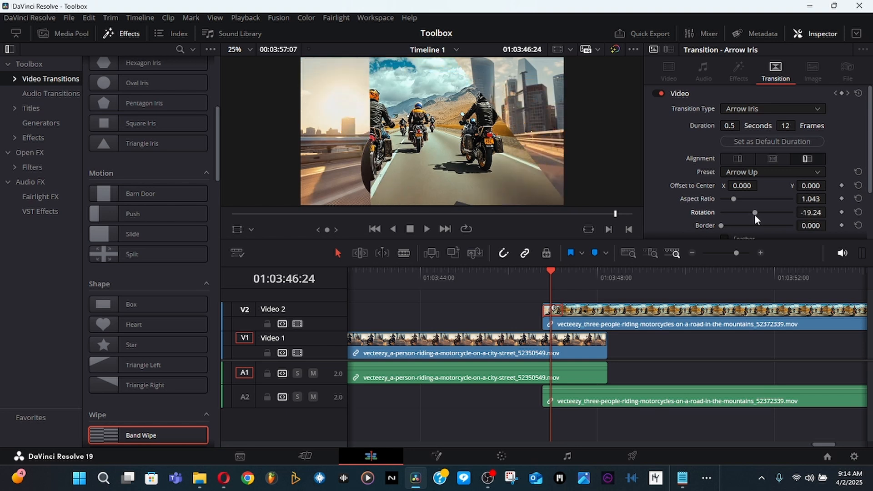
click(842, 212)
mouse_move(542, 285)
mouse_down()
mouse_move(559, 278)
mouse_move(548, 287)
mouse_up()
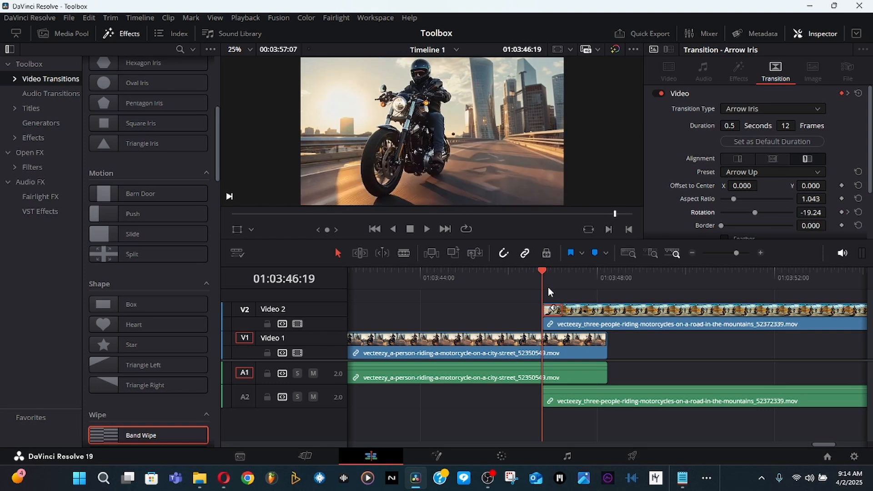
click(550, 287)
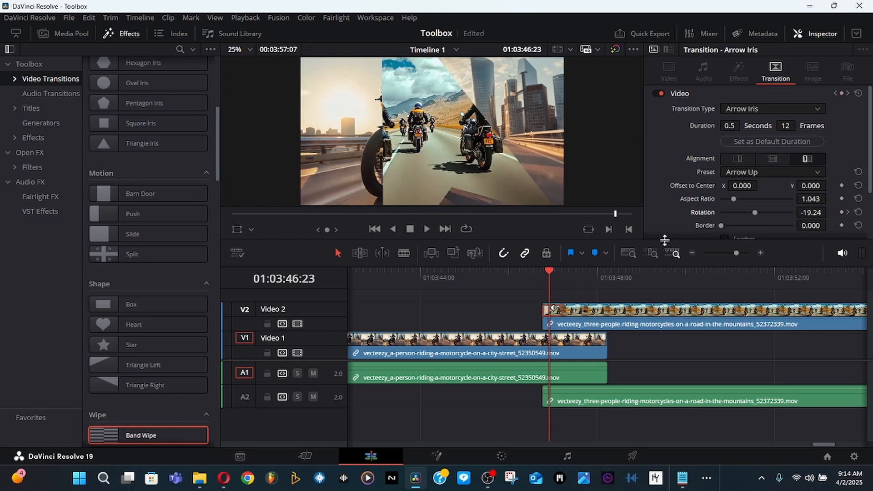
Step: Try stronger negative Rotation keyframes on the transition and undo the last rotation change
drag(755, 213, 740, 216)
mouse_move(550, 275)
mouse_down()
mouse_move(542, 276)
mouse_move(552, 276)
mouse_up()
click(842, 212)
drag(739, 212, 745, 213)
key(ctrl+z)
mouse_move(551, 276)
mouse_down()
mouse_move(539, 282)
mouse_move(579, 283)
mouse_move(542, 283)
mouse_up()
Step: Zoom in on the Video 2 clip's transition, reset its Rotation and keyframe 0.00 at 01:03:47:00
double_click(591, 323)
click(761, 254)
scroll(843, 171, down, 2)
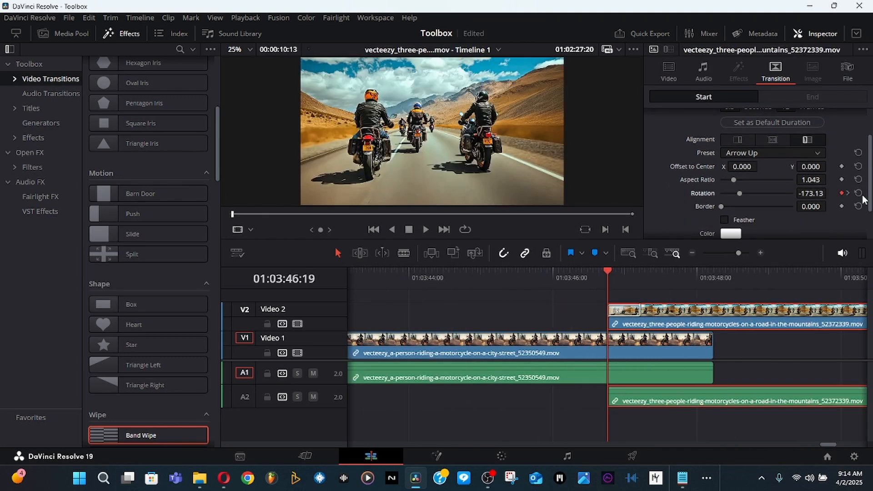
click(836, 193)
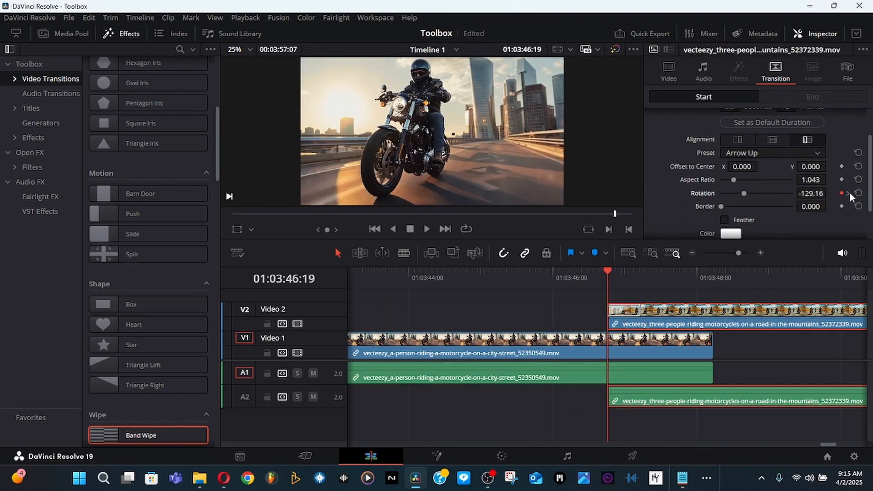
click(849, 193)
mouse_move(625, 273)
mouse_down()
mouse_move(633, 275)
mouse_move(609, 280)
mouse_move(625, 277)
mouse_up()
click(859, 193)
drag(758, 193, 755, 194)
click(842, 193)
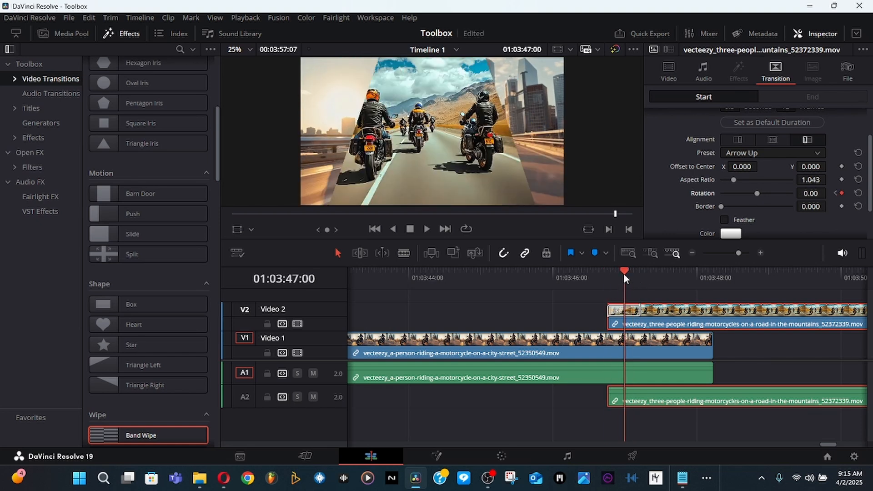
Step: Set the transition's Rotation to -68.70 near its end and return the playhead to its start at 01:03:46:19
drag(623, 274, 629, 274)
drag(758, 193, 749, 193)
key(space)
drag(629, 274, 609, 275)
scroll(768, 177, up, 2)
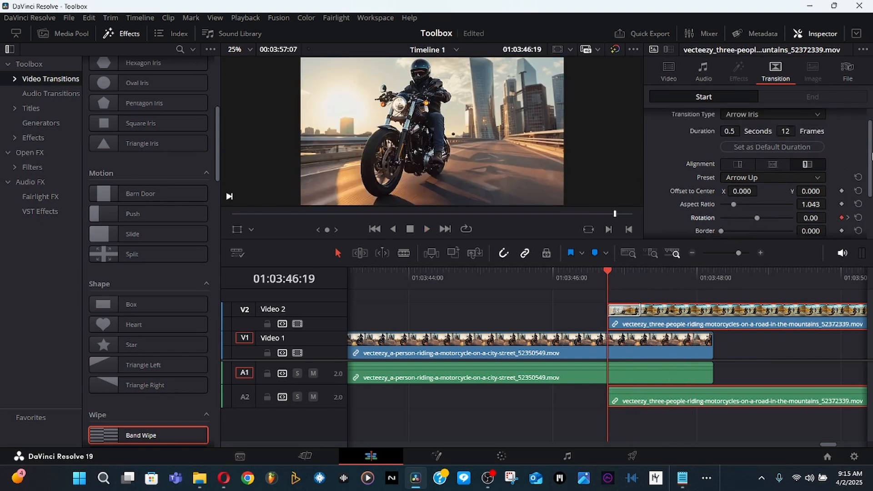
Step: Lengthen the Arrow Iris transition to 0.8 seconds (20 frames) and play the rotating transition repeatedly
drag(640, 310, 664, 310)
key(space)
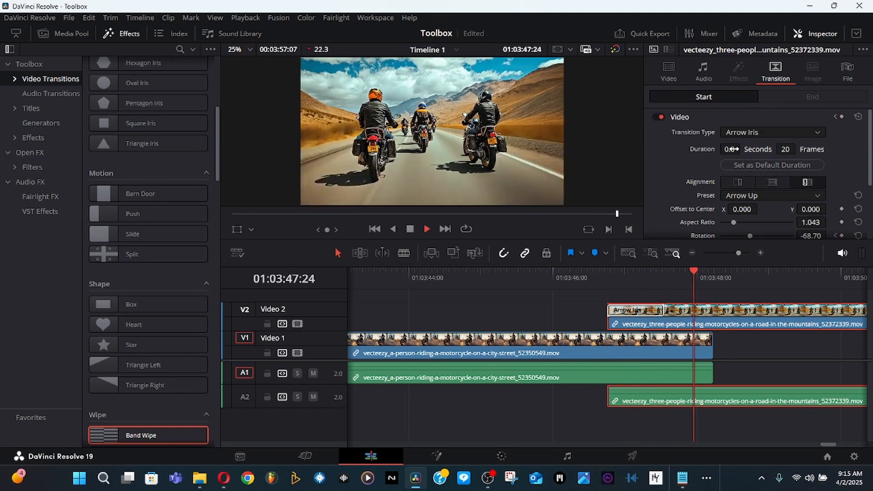
key(space)
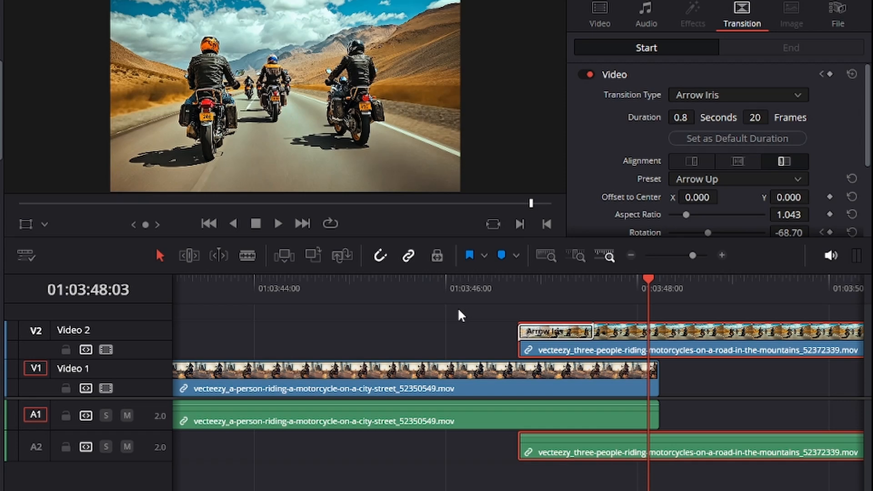
click(516, 287)
key(space)
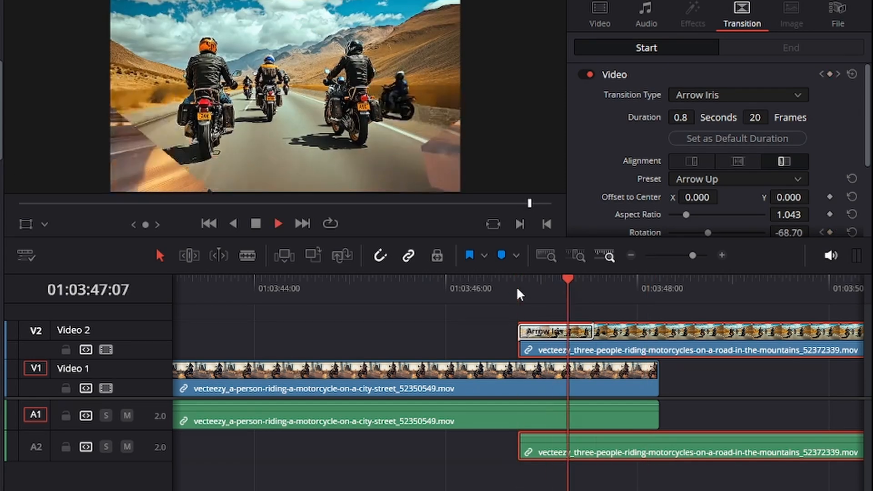
click(517, 287)
key(space)
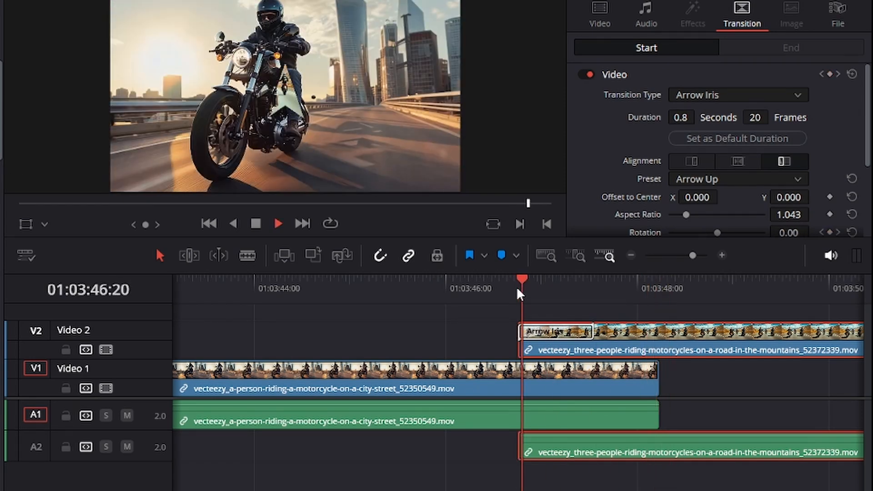
Step: Stop playback, move the playhead to 01:03:47:01 and set the Arrow Iris transition's Rotation to -13.74 there
key(space)
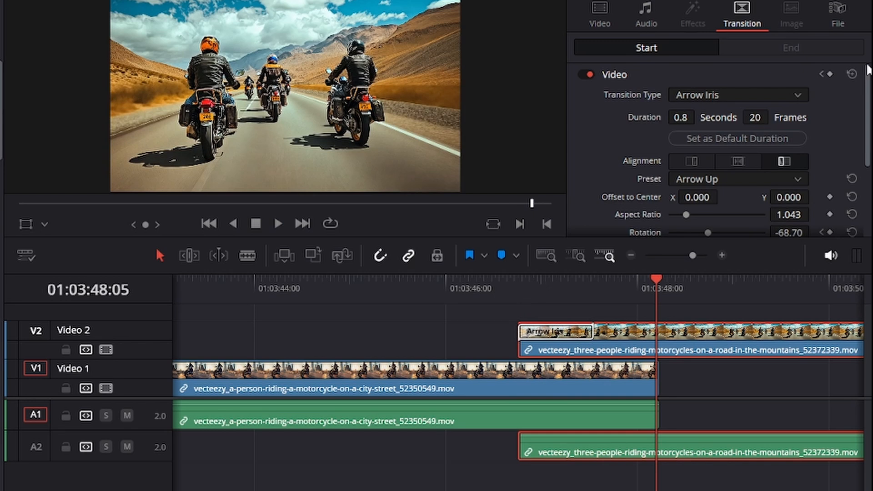
scroll(865, 134, down, 3)
click(546, 320)
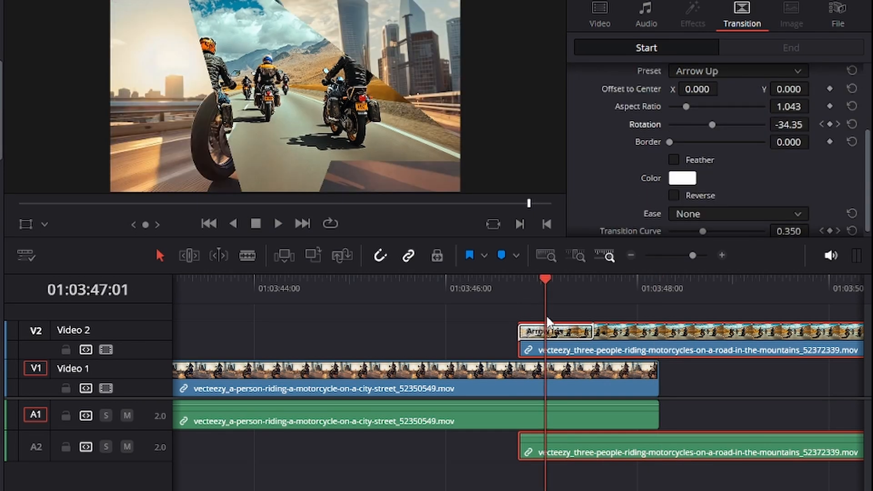
drag(714, 128, 716, 126)
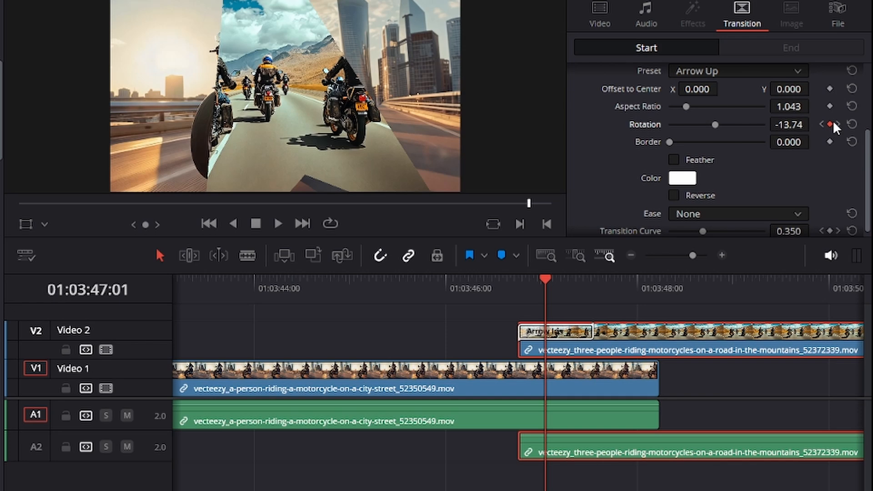
Step: Set the Arrow Iris transition's Border to 21.980 with blue color #409cff, previewing the result at 01:03:46:24
drag(554, 297, 538, 303)
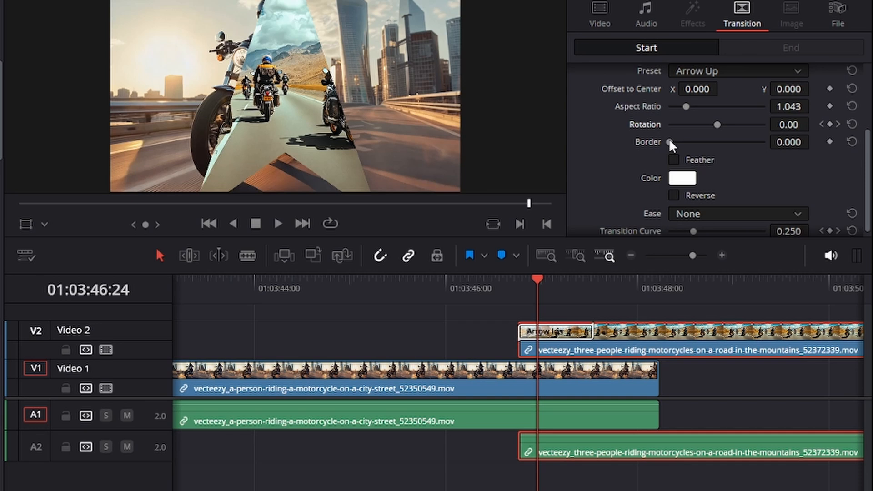
mouse_move(670, 142)
mouse_down()
mouse_move(689, 141)
mouse_move(674, 142)
mouse_up()
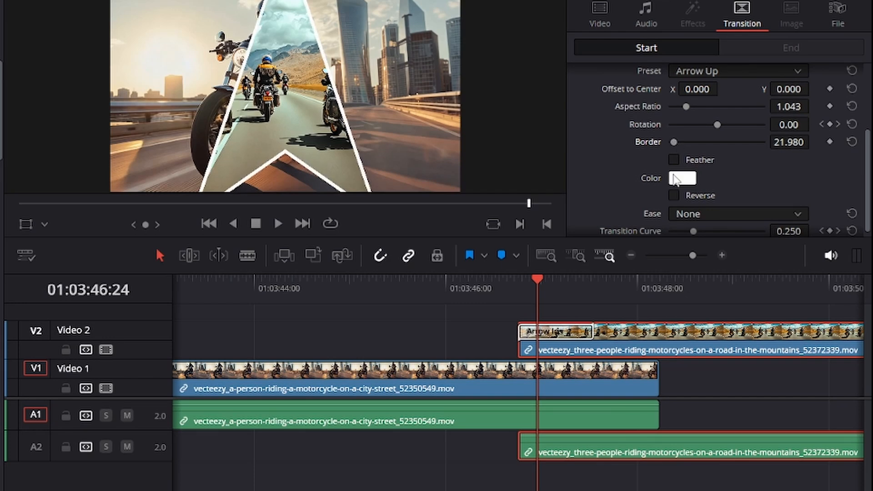
click(686, 181)
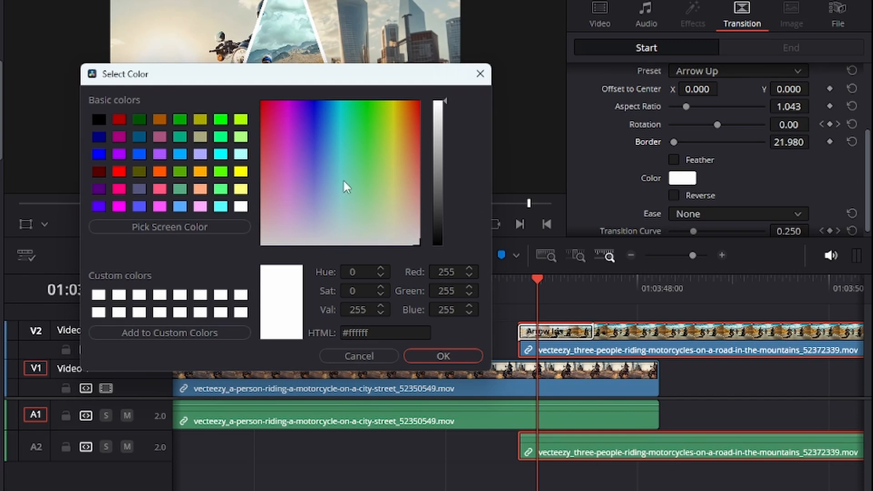
drag(372, 120, 328, 138)
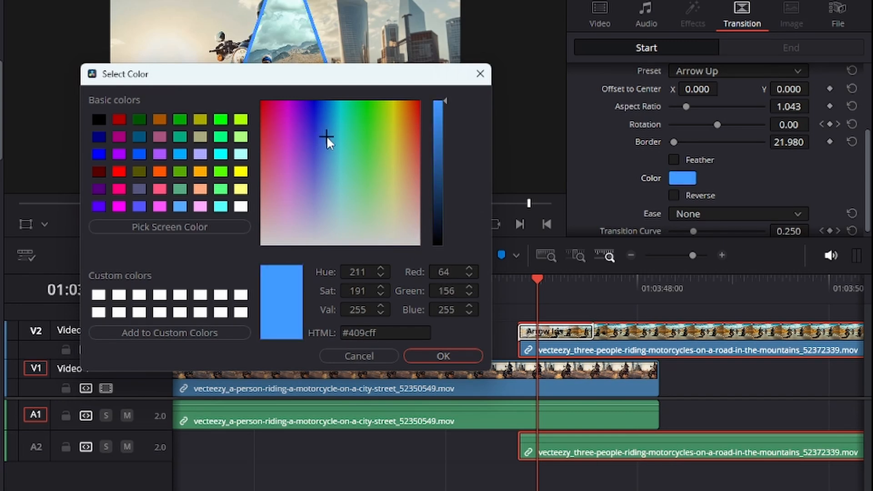
click(442, 357)
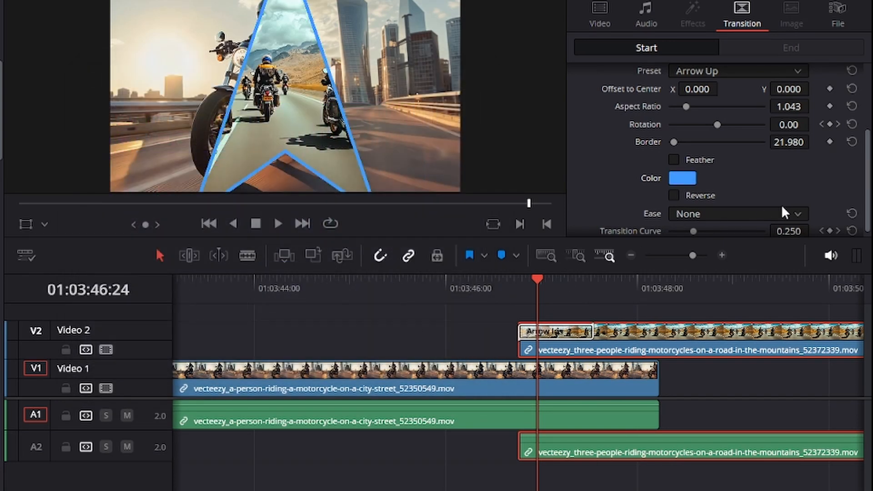
Step: Set the Arrow Iris transition's Ease to In and play through the transition from before its start
drag(867, 192, 865, 237)
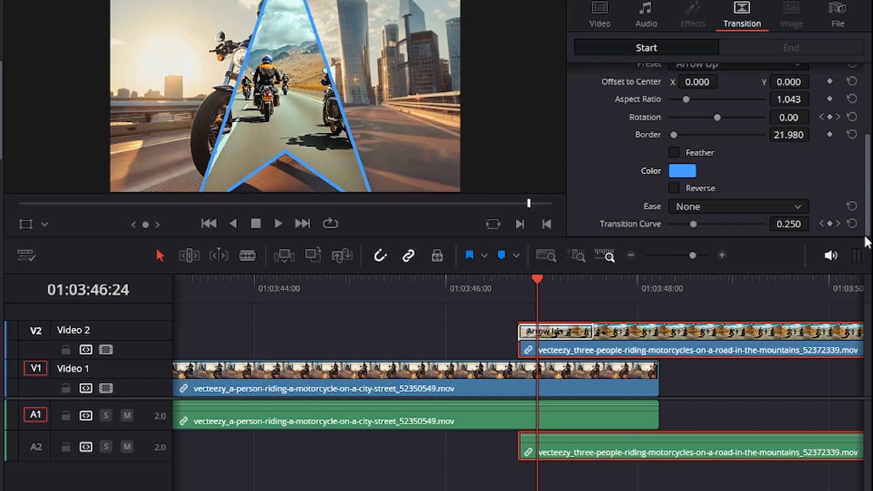
click(798, 208)
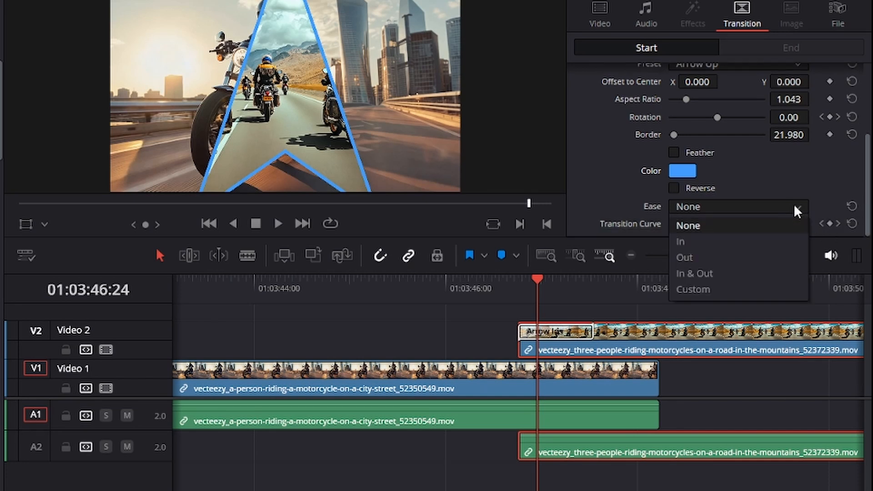
click(798, 209)
click(804, 210)
click(769, 242)
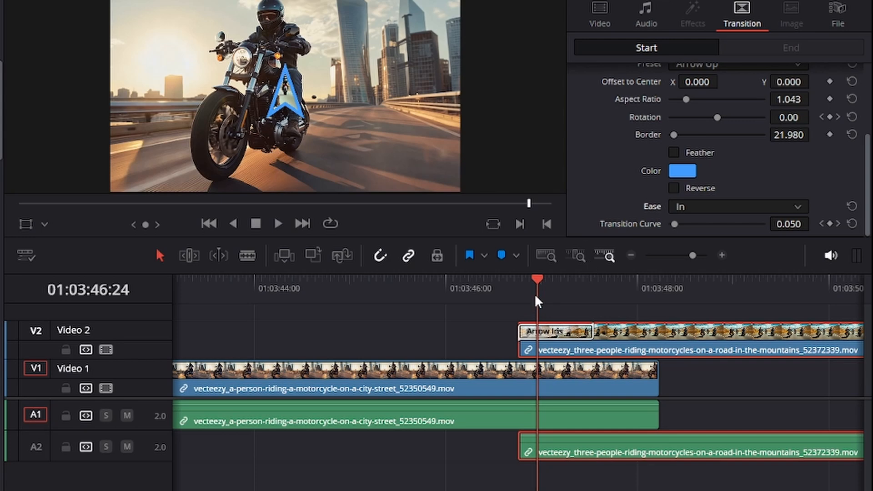
drag(538, 300, 505, 307)
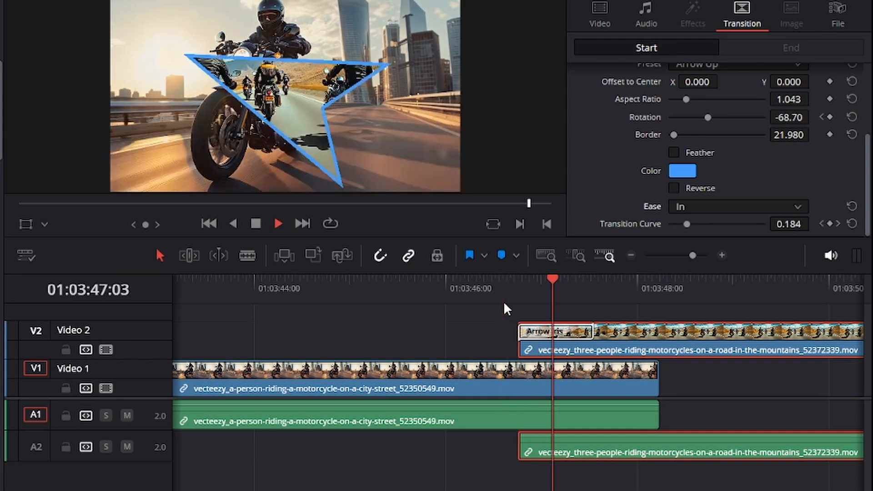
key(space)
Step: Try the In easing again with the playhead at the transition's start, 01:03:46:19, and play it back
click(518, 291)
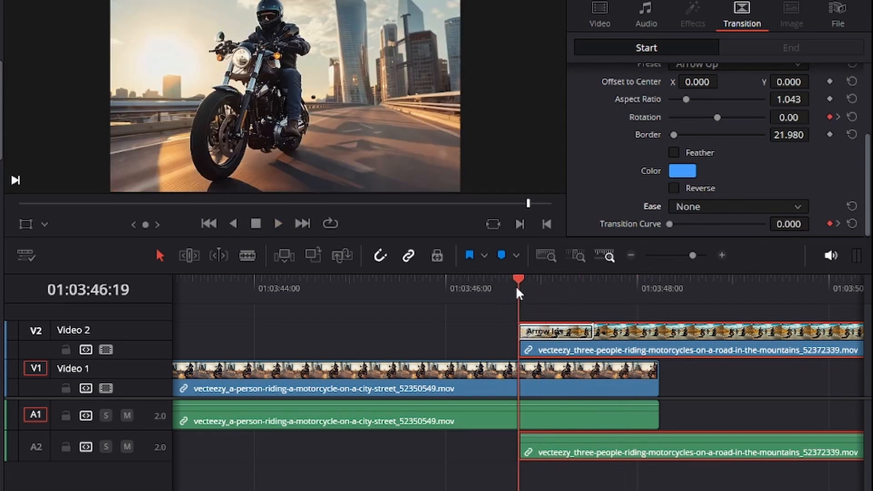
click(800, 210)
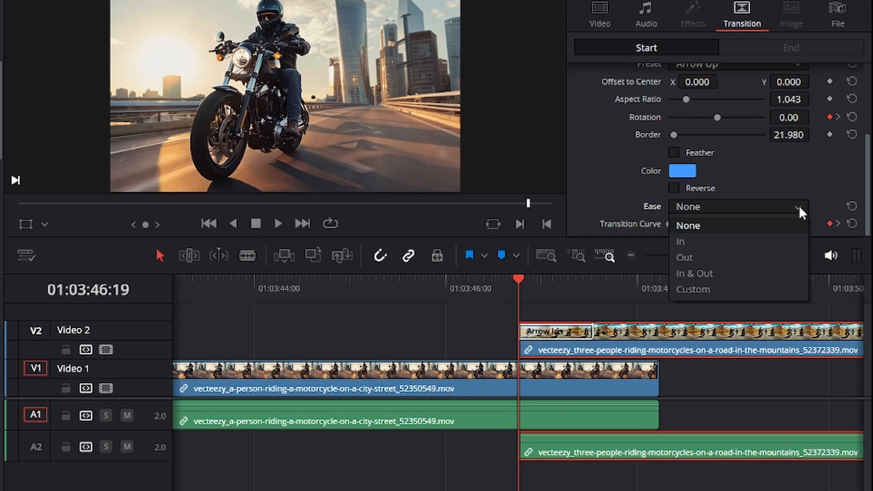
click(765, 241)
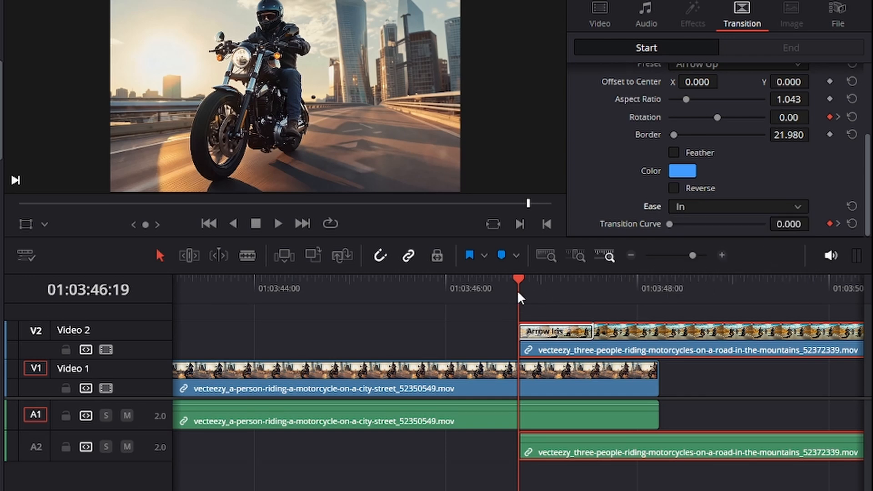
key(space)
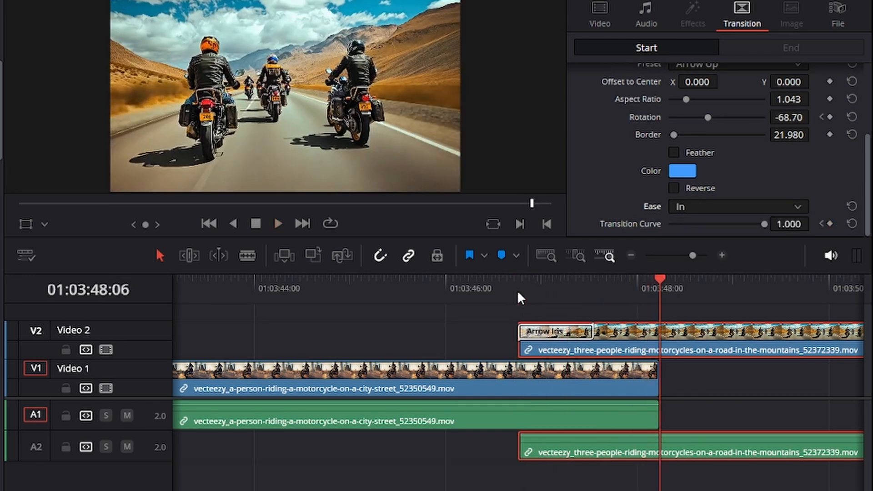
key(space)
Step: Set the Arrow Iris transition's Ease to Out and play it from its start at 01:03:46:19
click(517, 290)
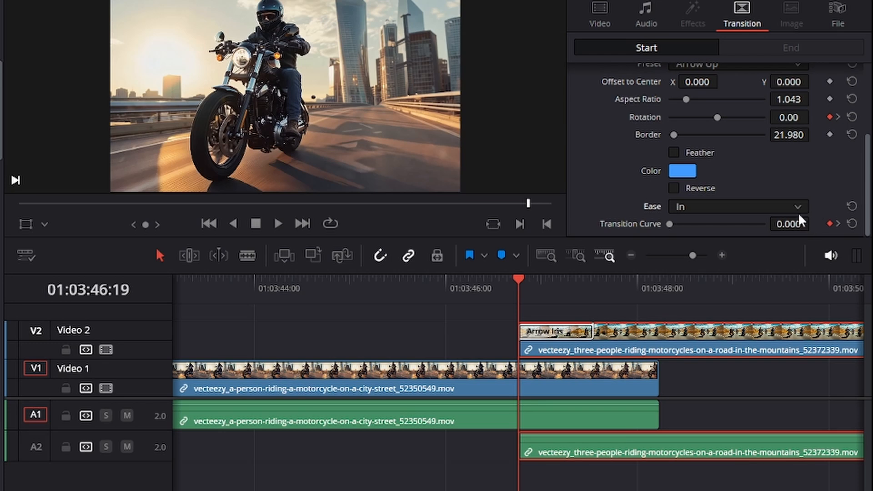
click(799, 211)
click(763, 258)
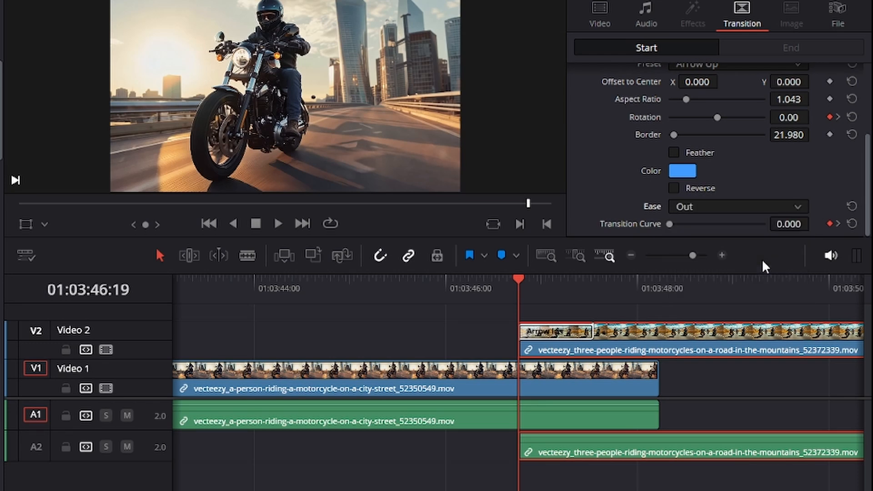
key(space)
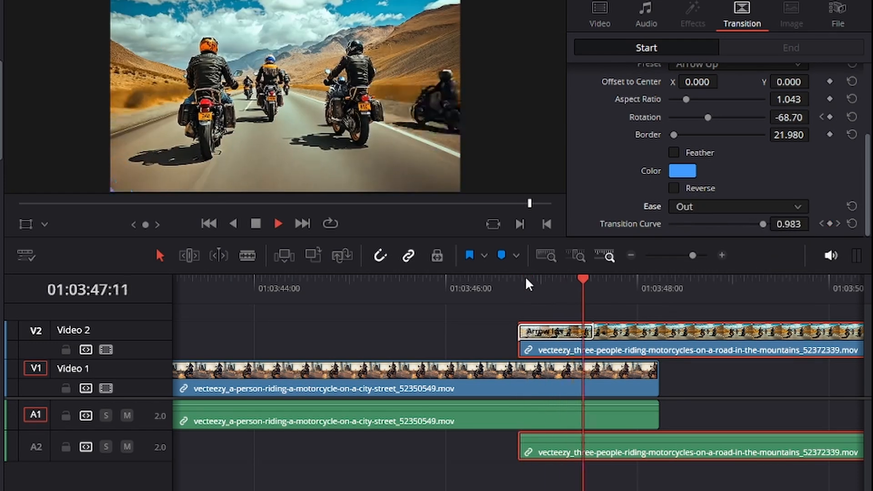
key(space)
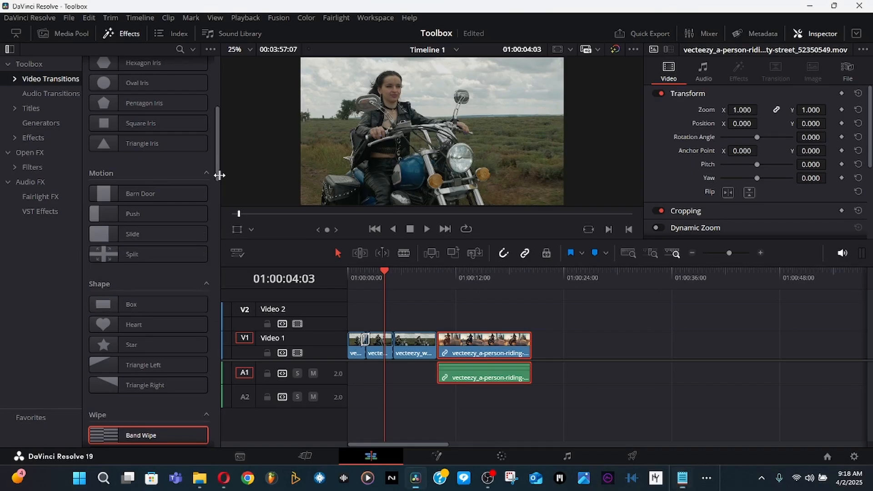
Step: Apply the Barn Door transition at the cut between the second and third Video 1 clips and preview it around 01:00:05:03
mouse_move(217, 173)
mouse_down()
mouse_move(217, 193)
mouse_move(220, 173)
mouse_up()
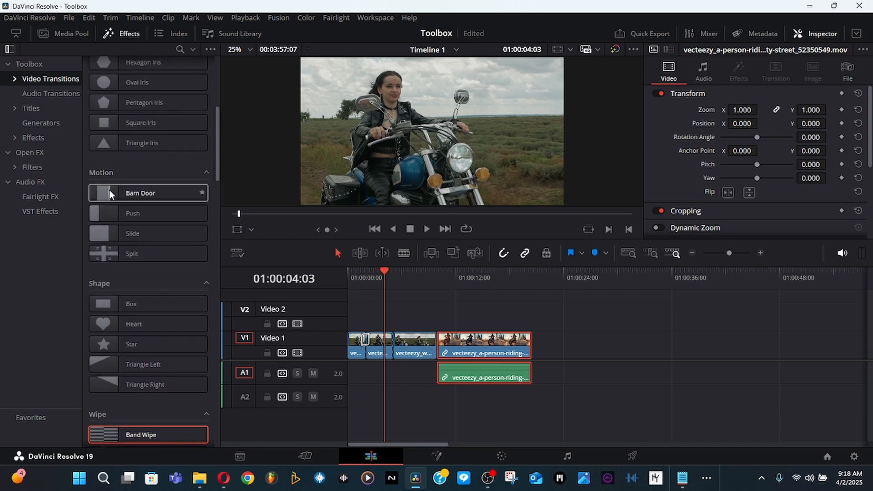
mouse_move(110, 192)
mouse_down()
mouse_move(198, 211)
mouse_move(394, 340)
mouse_up()
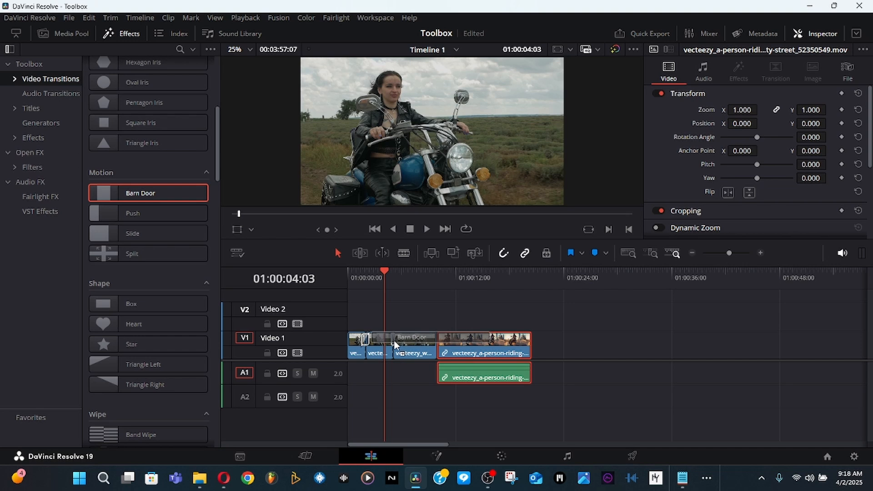
drag(730, 253, 737, 254)
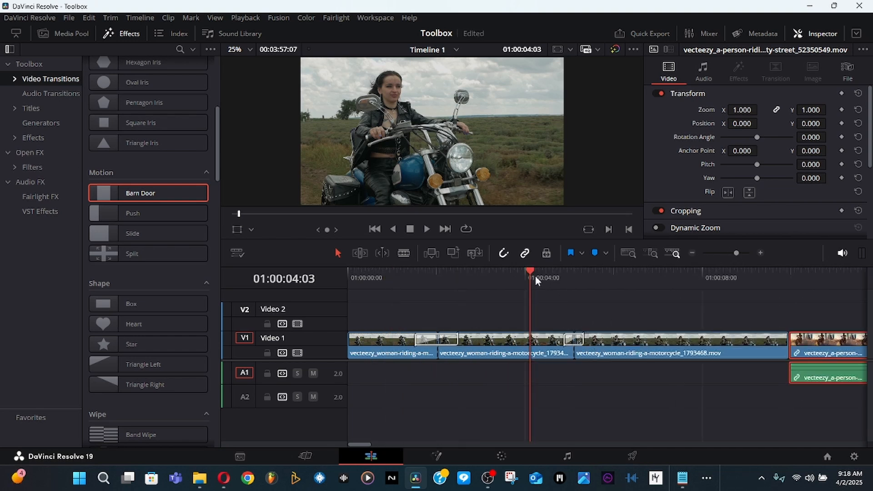
key(space)
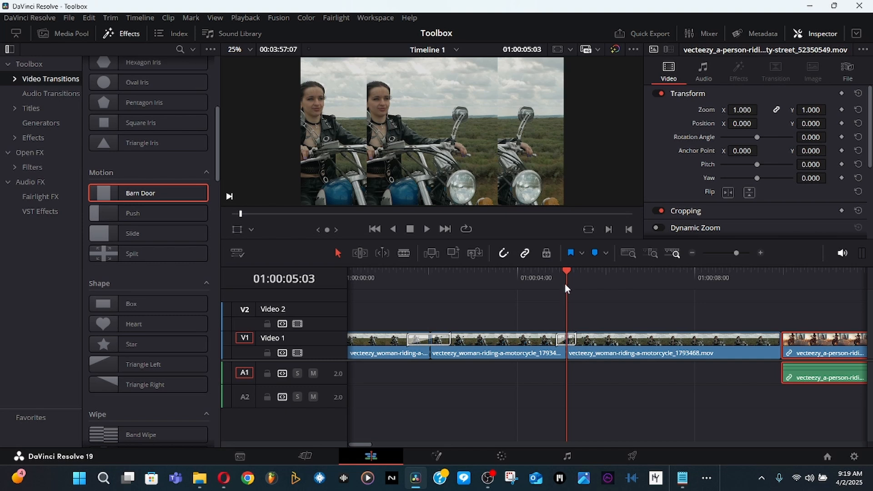
mouse_move(565, 277)
mouse_down()
mouse_move(544, 278)
mouse_move(594, 280)
mouse_move(566, 292)
mouse_up()
Step: Place the woman-riding clip after the city-street clip at 01:00:20:12 and apply Barn Door to the end of the city-street clip
click(741, 407)
drag(406, 286, 665, 321)
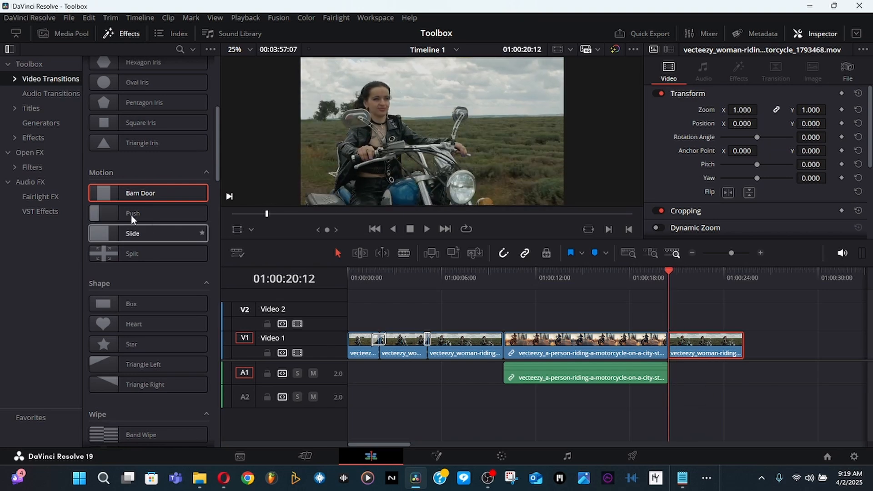
drag(116, 196, 661, 344)
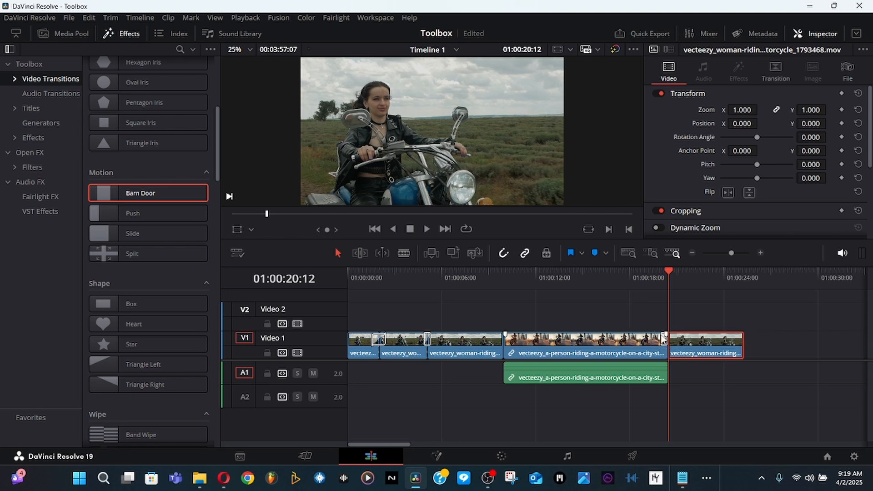
Step: Zoom in on the Barn Door transition at the end of the city-street clip and play it twice from just before its start
click(661, 280)
drag(705, 255, 738, 254)
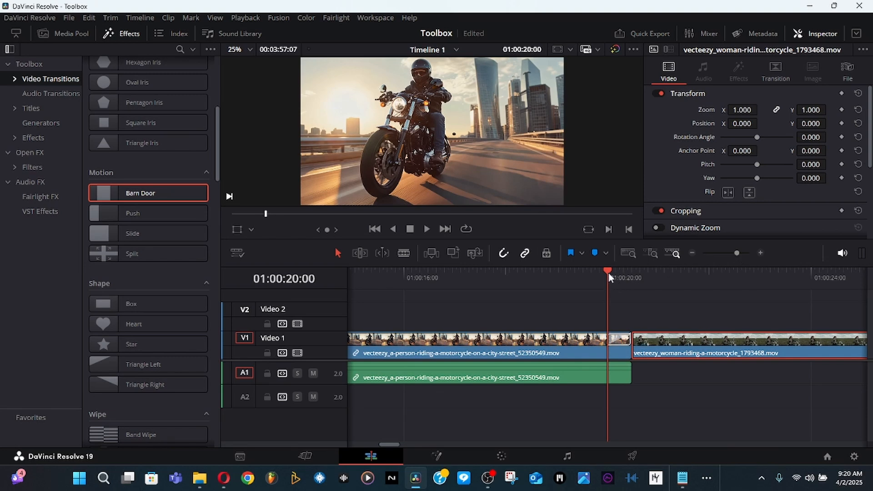
mouse_move(602, 269)
mouse_down()
mouse_move(627, 272)
mouse_move(597, 272)
mouse_up()
key(space)
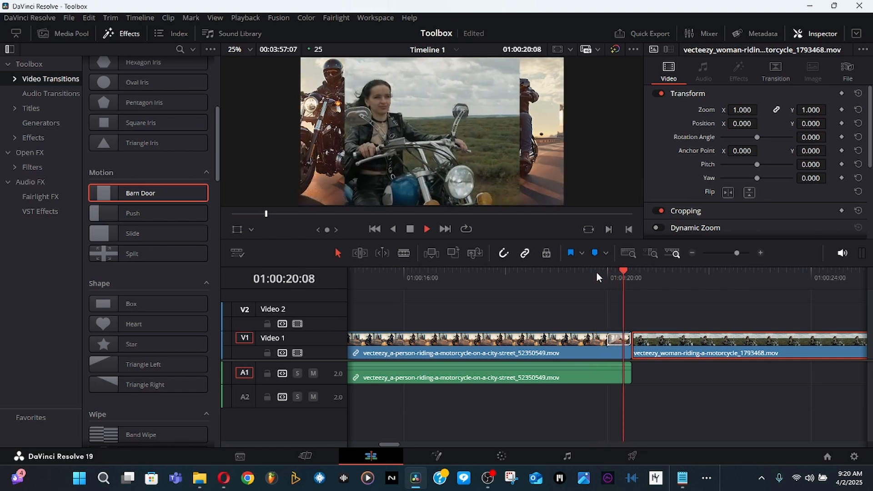
key(space)
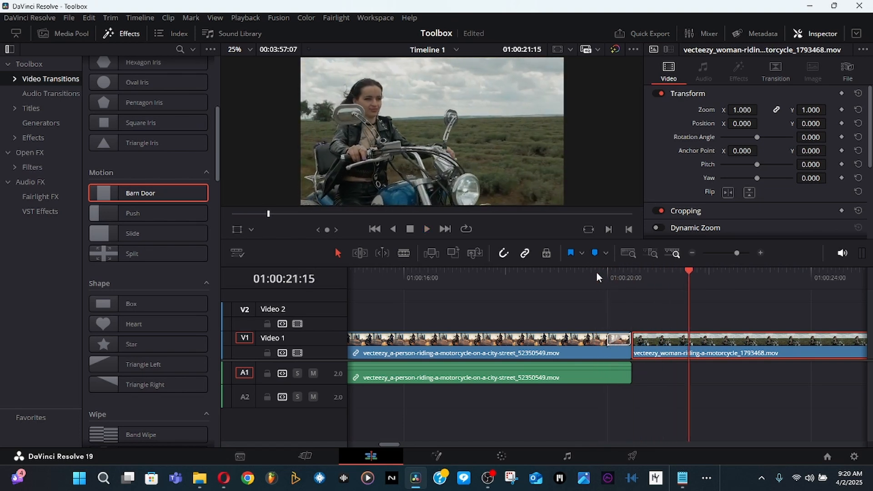
click(598, 275)
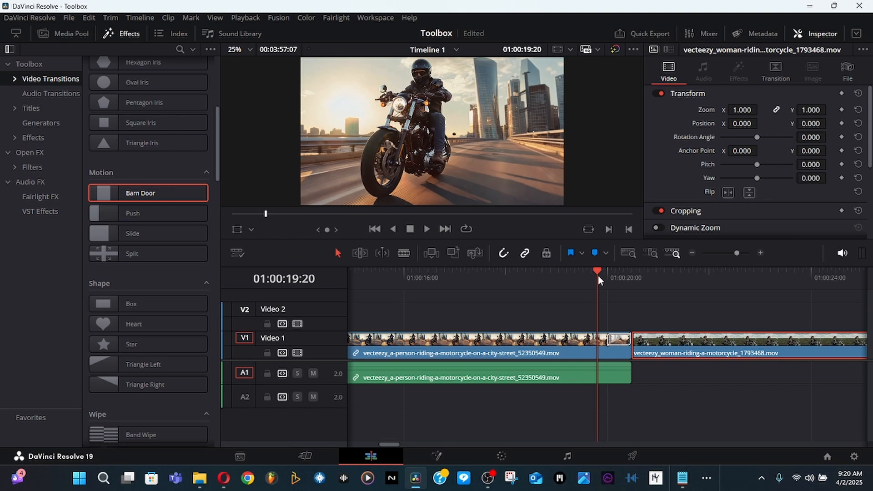
key(space)
key(space)
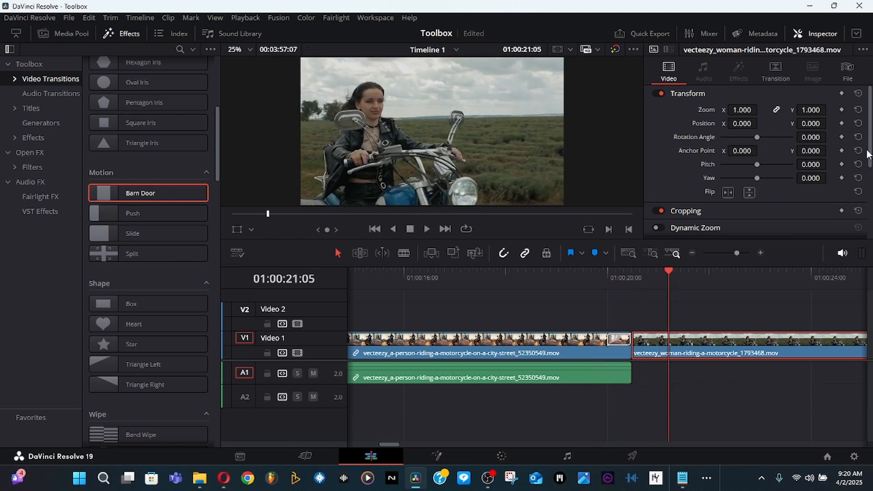
Step: Open the Barn Door transition's settings and review its duration, alignment, preset, border, motion blur and easing options
click(768, 76)
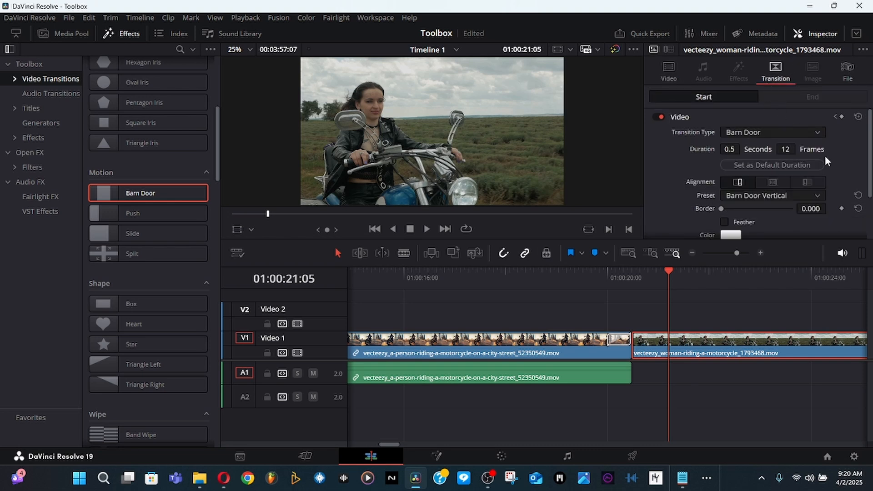
drag(872, 173, 869, 214)
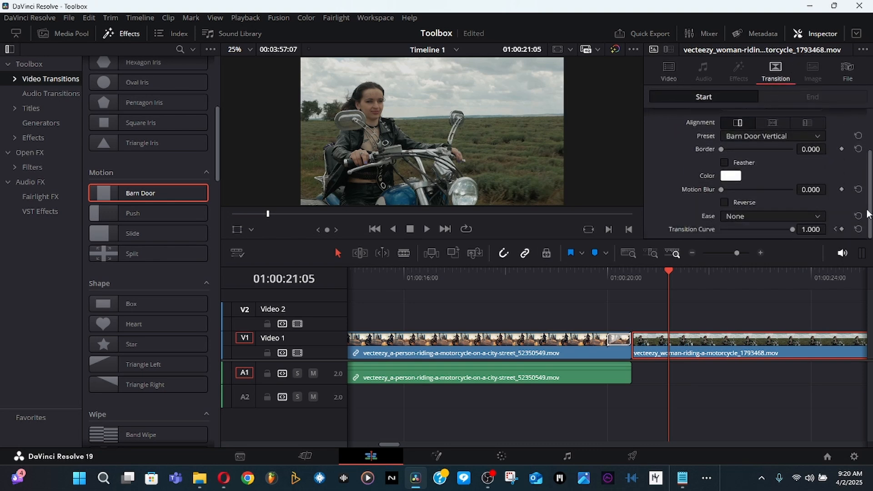
scroll(864, 157, up, 3)
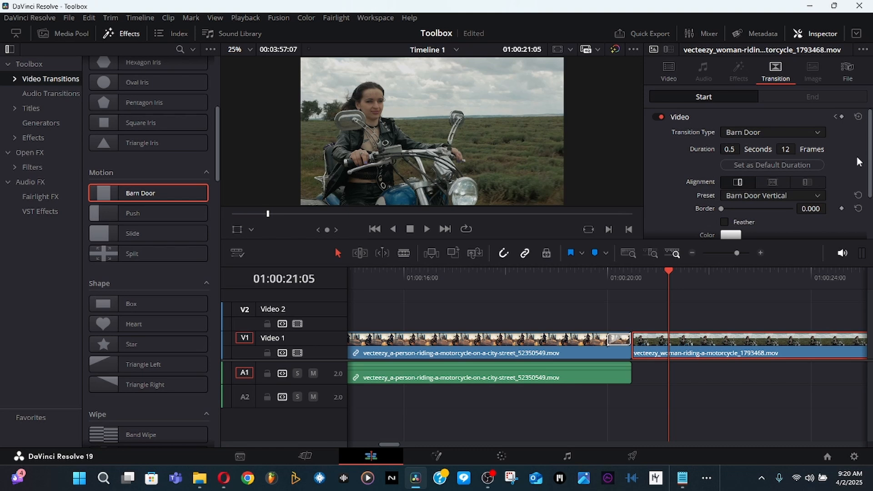
scroll(859, 161, down, 3)
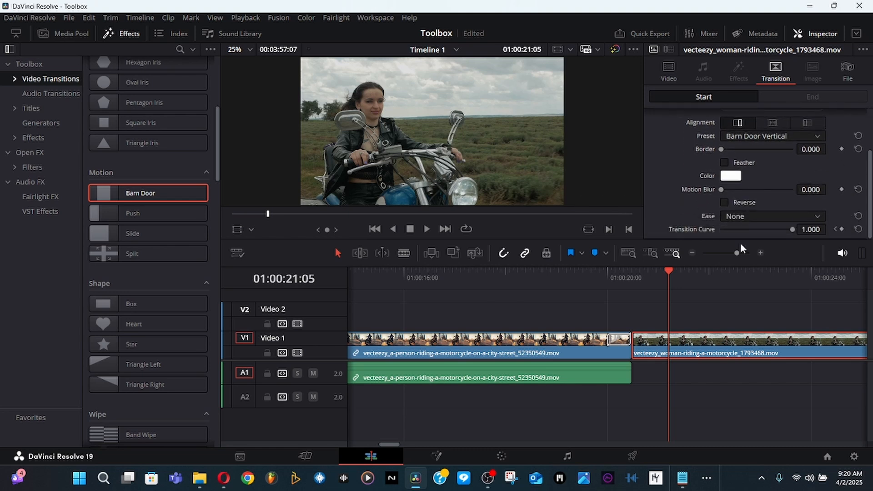
Step: Try to apply the Box transition at the start of the split woman-riding clip near 01:00:32:00
mouse_move(737, 253)
mouse_down()
mouse_move(722, 258)
mouse_move(730, 258)
mouse_up()
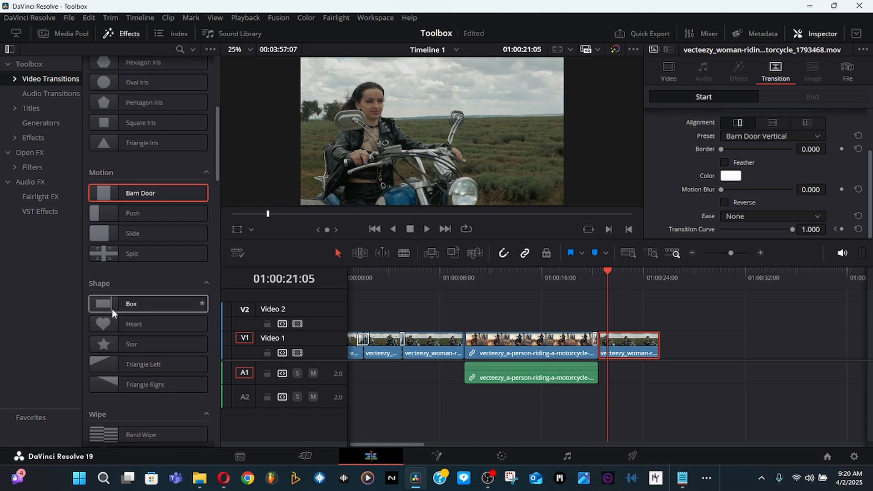
drag(113, 308, 659, 274)
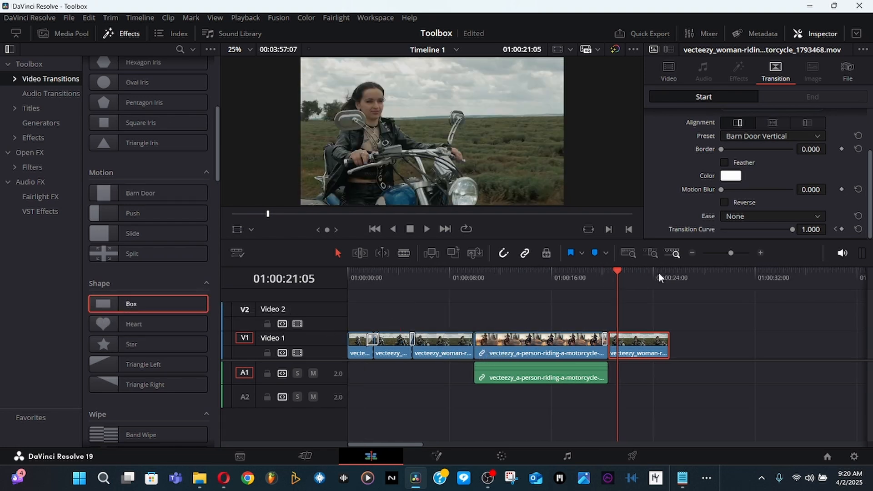
drag(728, 252, 738, 249)
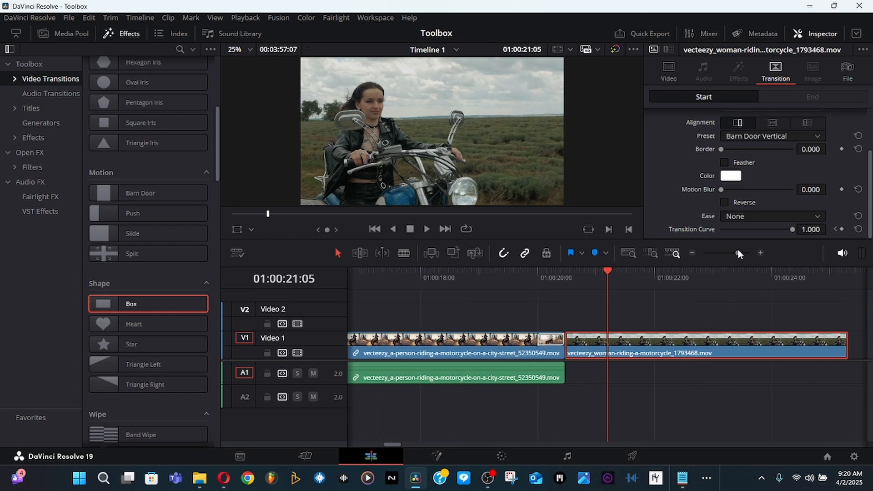
drag(215, 169, 215, 195)
drag(142, 171, 389, 332)
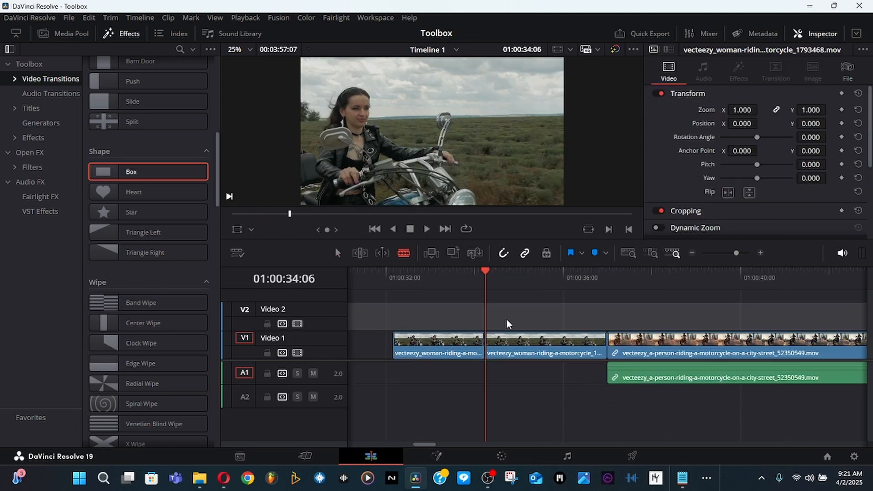
key(ctrl+z)
mouse_move(471, 345)
mouse_down()
mouse_move(469, 353)
mouse_move(486, 342)
mouse_up()
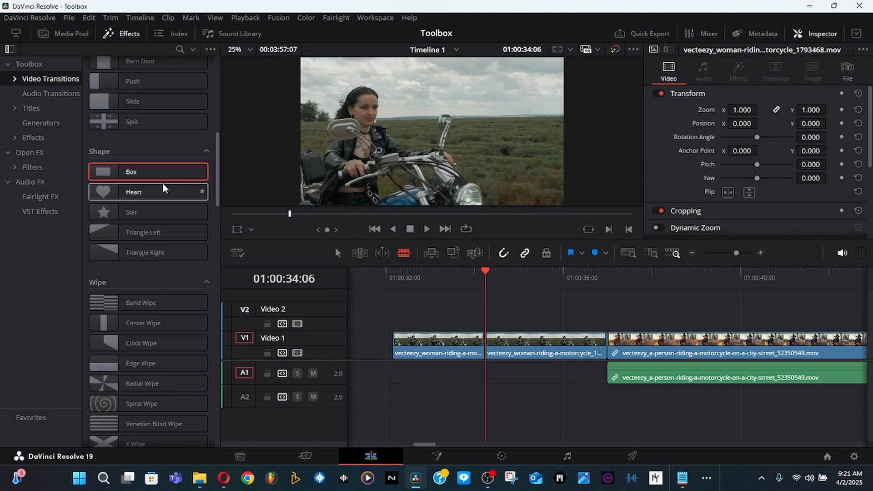
Step: Apply the Box transition at the woman-riding clip's cut at 01:00:34:06 and preview it from about 01:00:33:17
drag(137, 175, 489, 340)
click(465, 277)
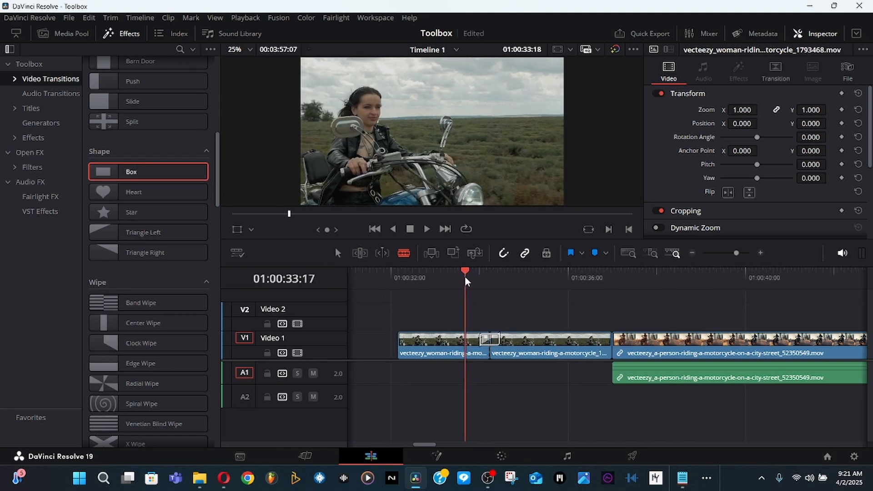
key(space)
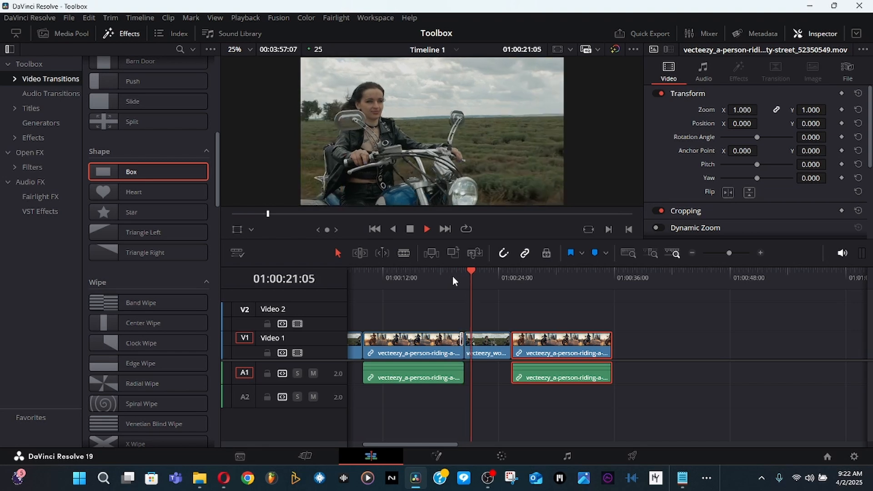
Step: Play the Barn Door transition at the end of the first city-street clip and review its settings
click(453, 276)
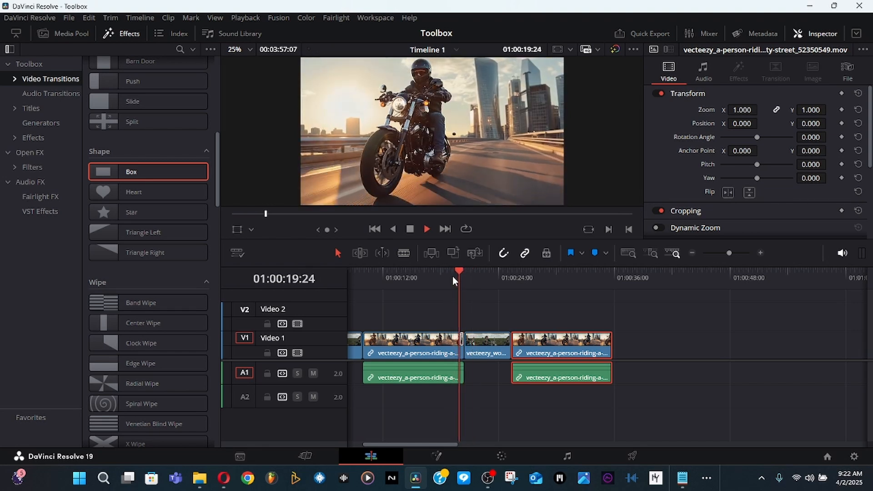
key(space)
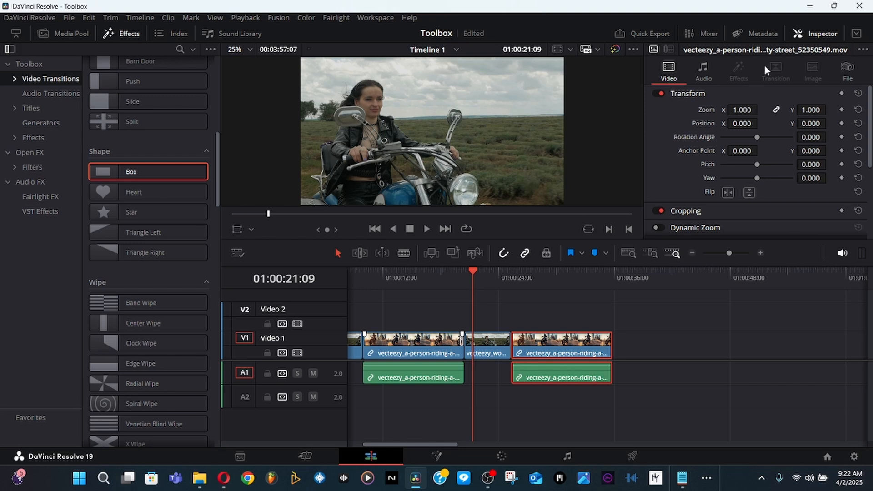
click(418, 342)
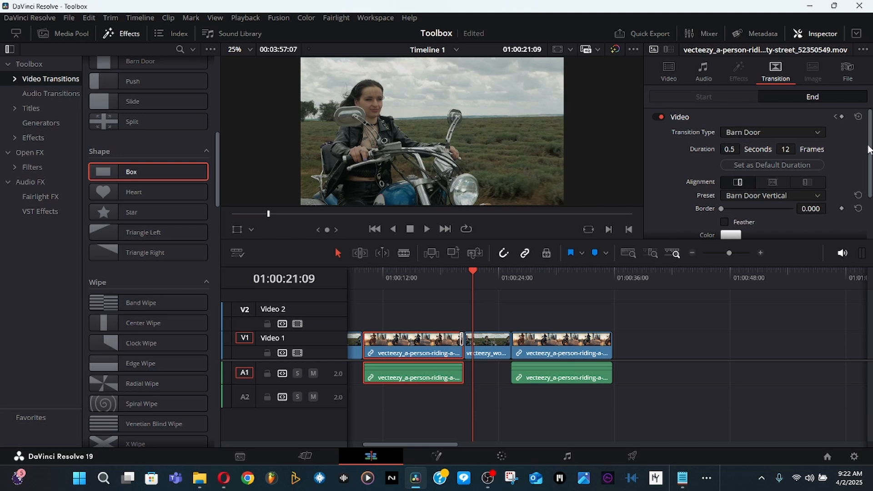
scroll(869, 150, down, 3)
scroll(869, 151, up, 3)
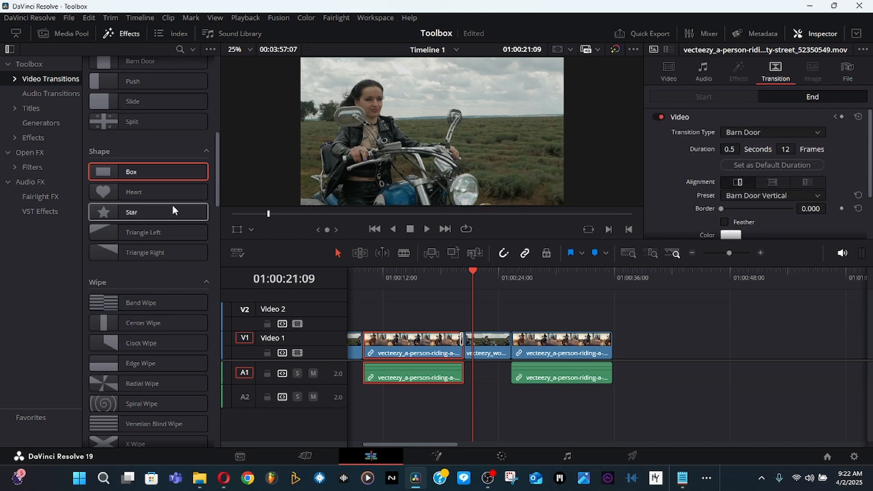
Step: Try to apply the Band Wipe transition between the woman-riding clip and the last city-street clip
click(108, 307)
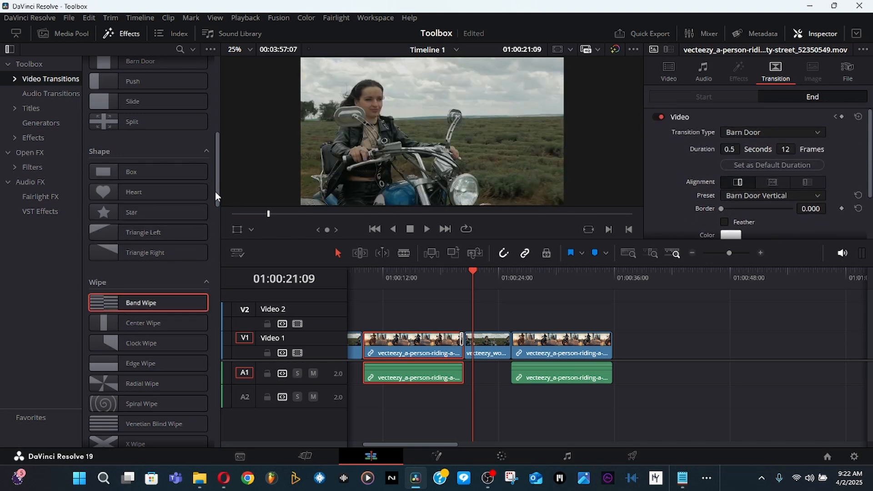
scroll(212, 234, down, 5)
scroll(213, 225, up, 3)
drag(202, 207, 519, 334)
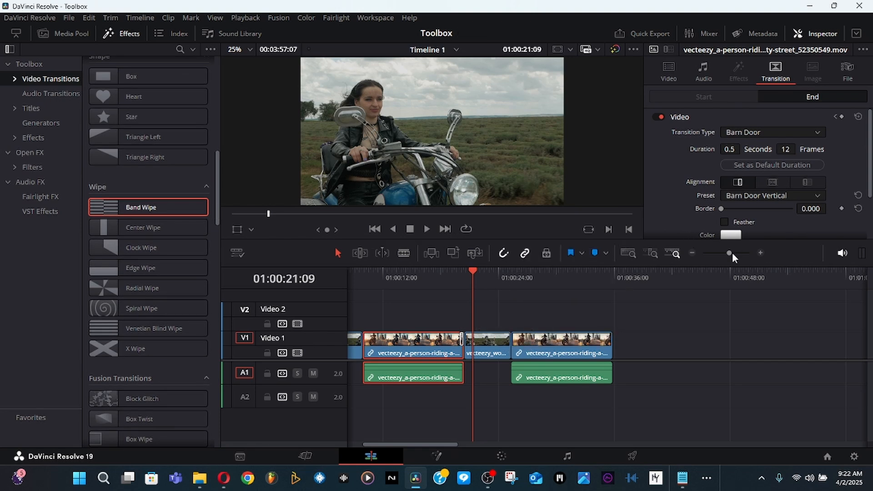
drag(733, 253, 735, 252)
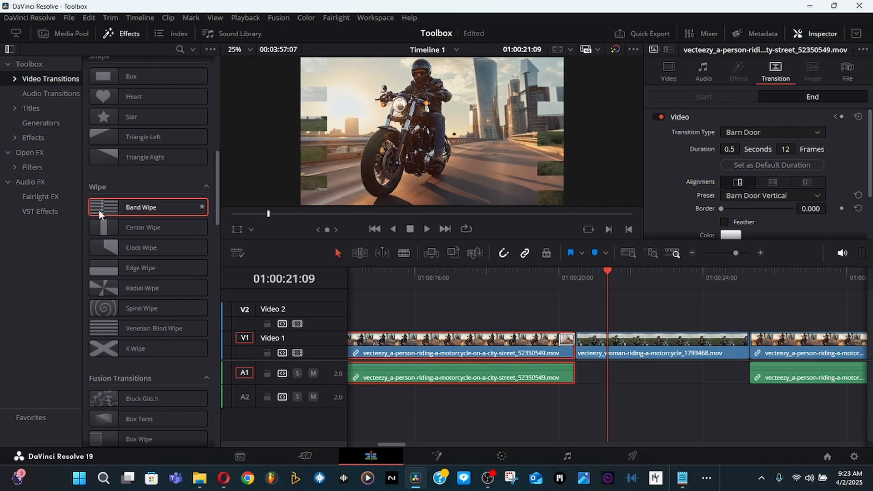
Step: Change the transition type at the end of the first city-street clip to Band Wipe and play it twice from about 01:00:19:20
drag(553, 274, 528, 276)
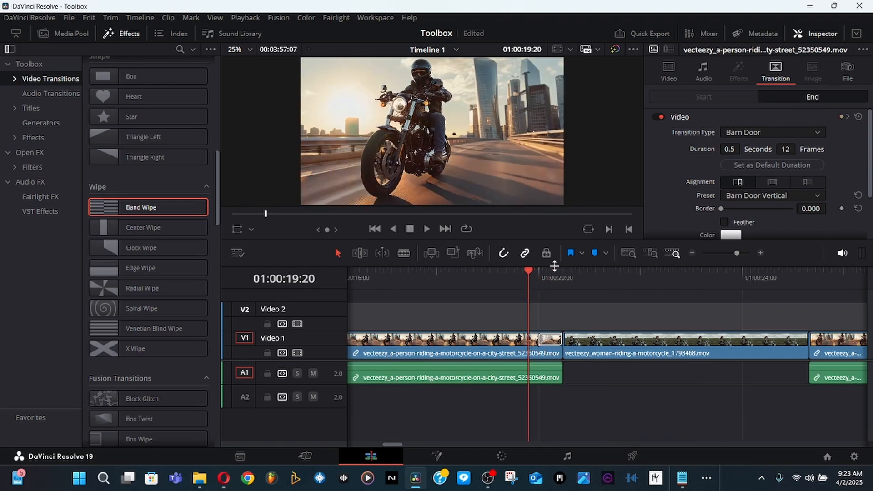
click(815, 132)
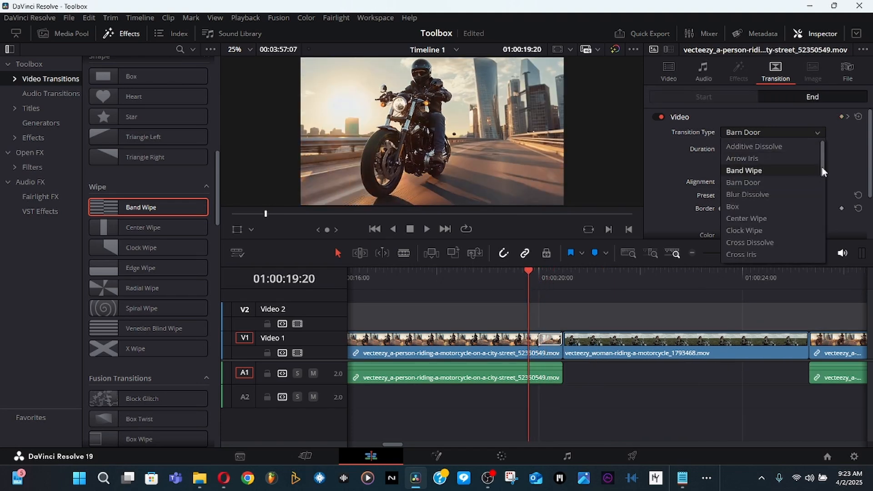
mouse_move(822, 167)
mouse_down()
mouse_move(823, 194)
mouse_move(822, 166)
mouse_up()
click(742, 170)
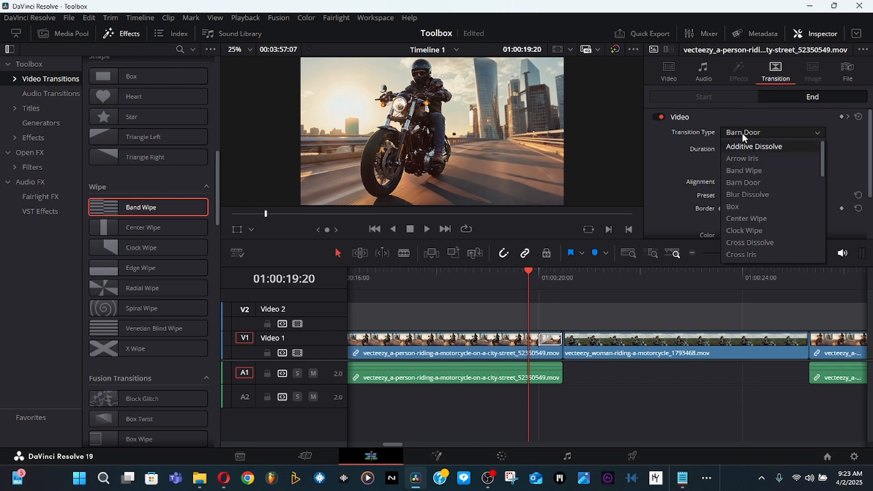
click(814, 132)
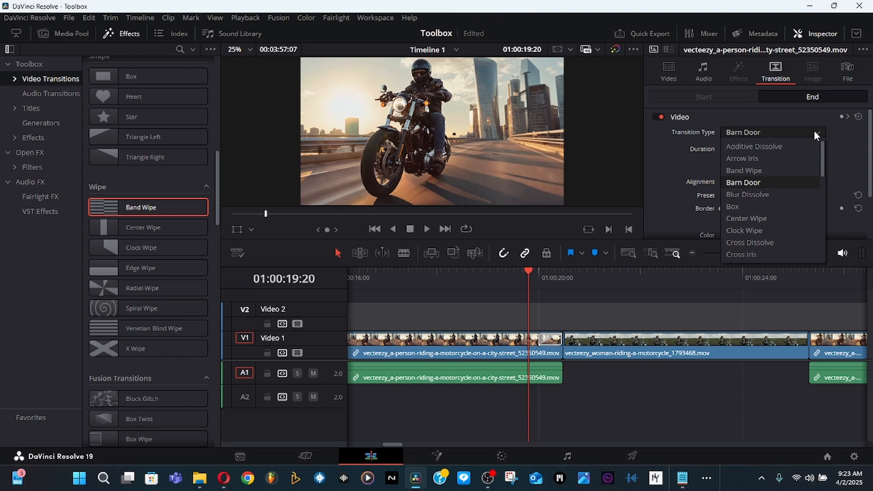
click(782, 169)
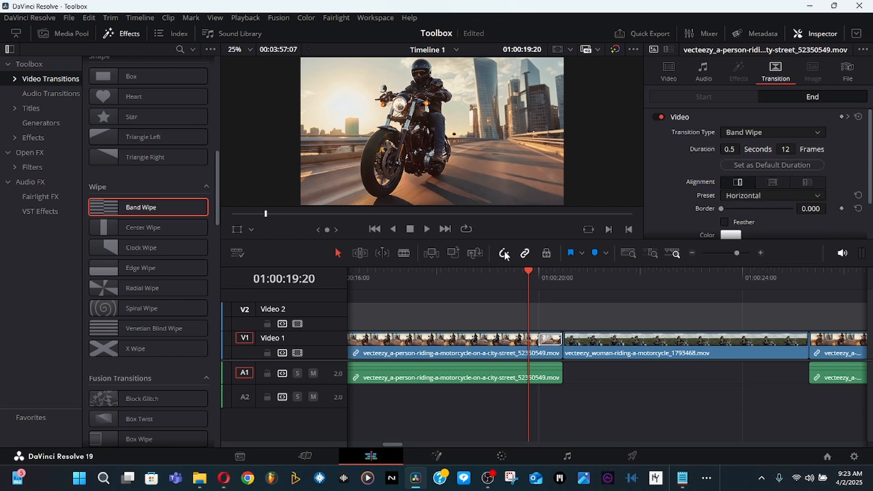
key(space)
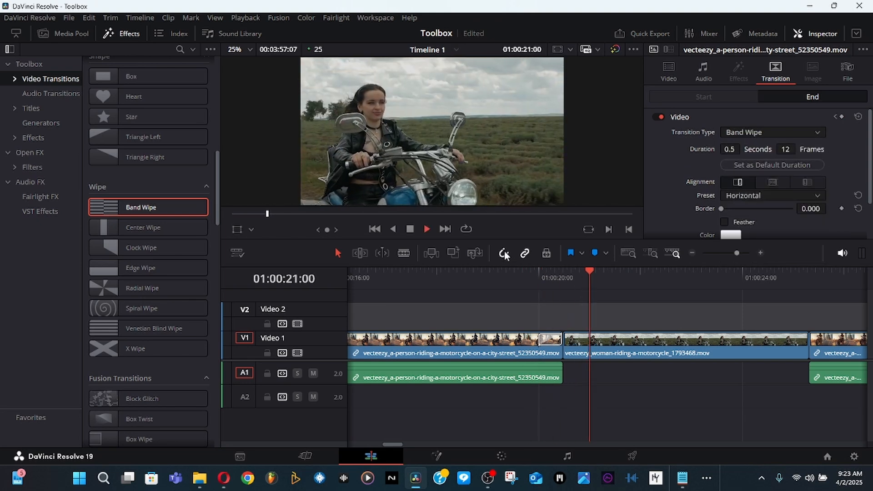
click(523, 284)
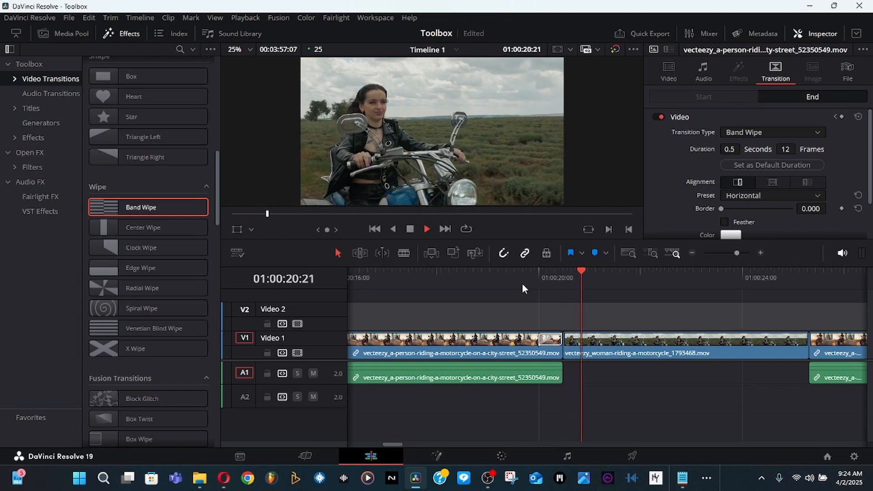
key(space)
Step: Set that transition's type back to Barn Door, previewing it from about 01:00:19:20, and save the project
click(821, 133)
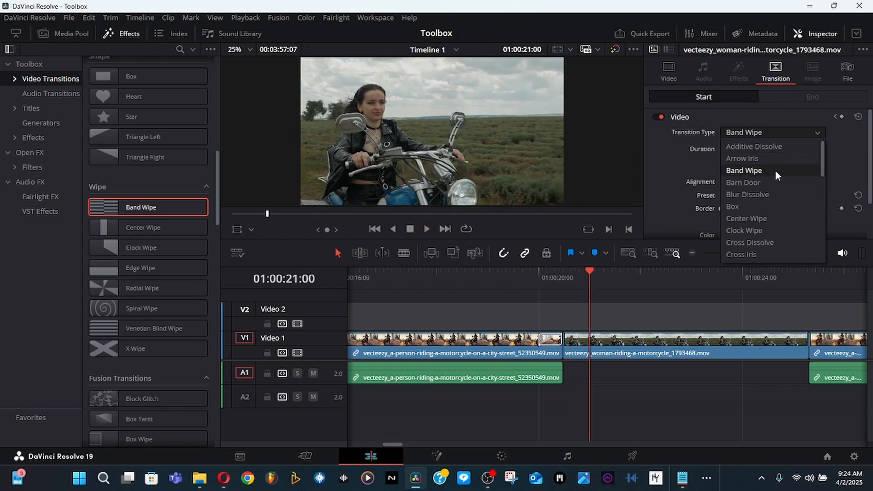
click(776, 185)
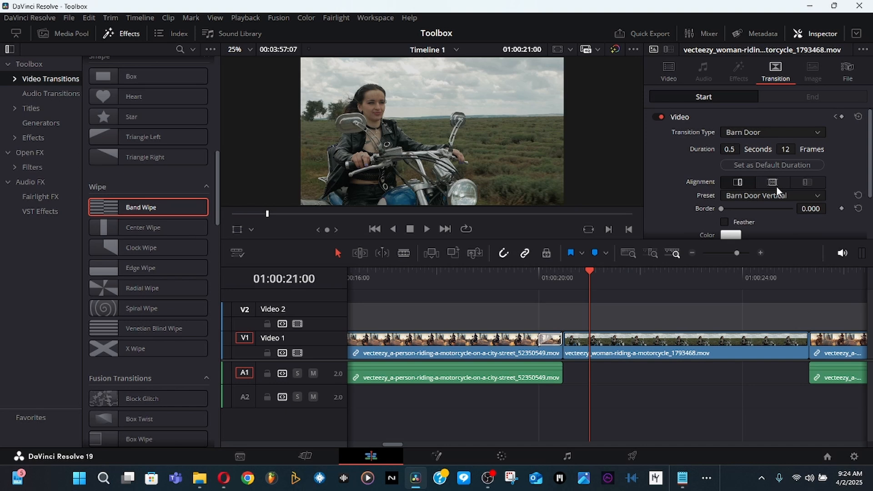
click(529, 278)
key(space)
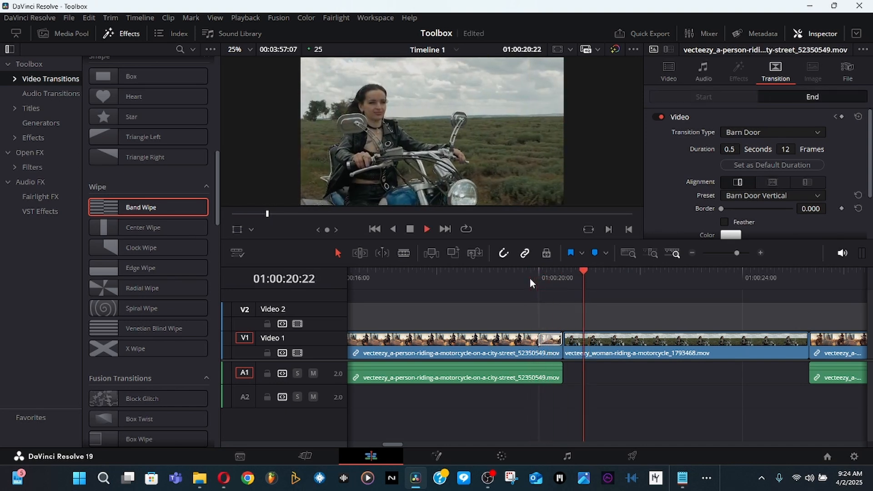
key(space)
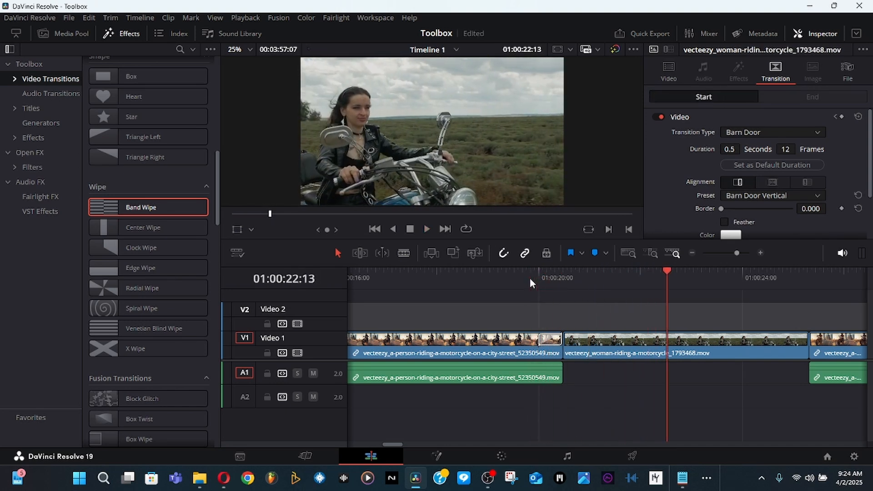
key(ctrl+s)
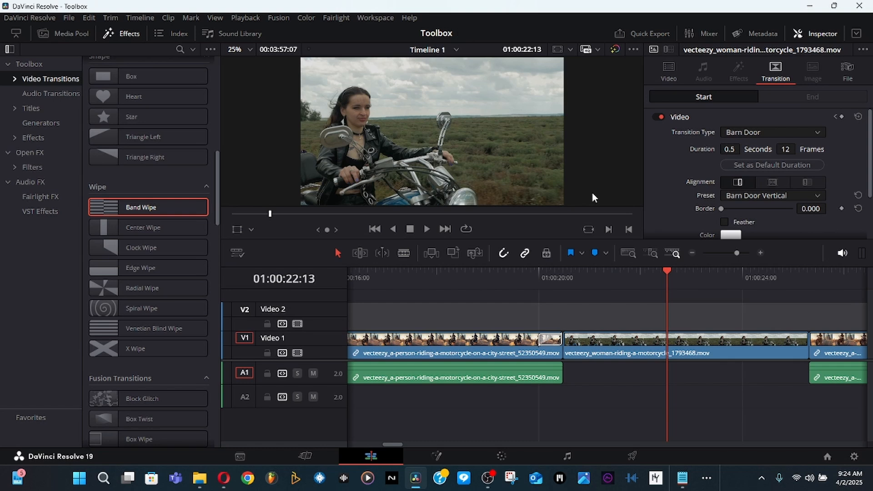